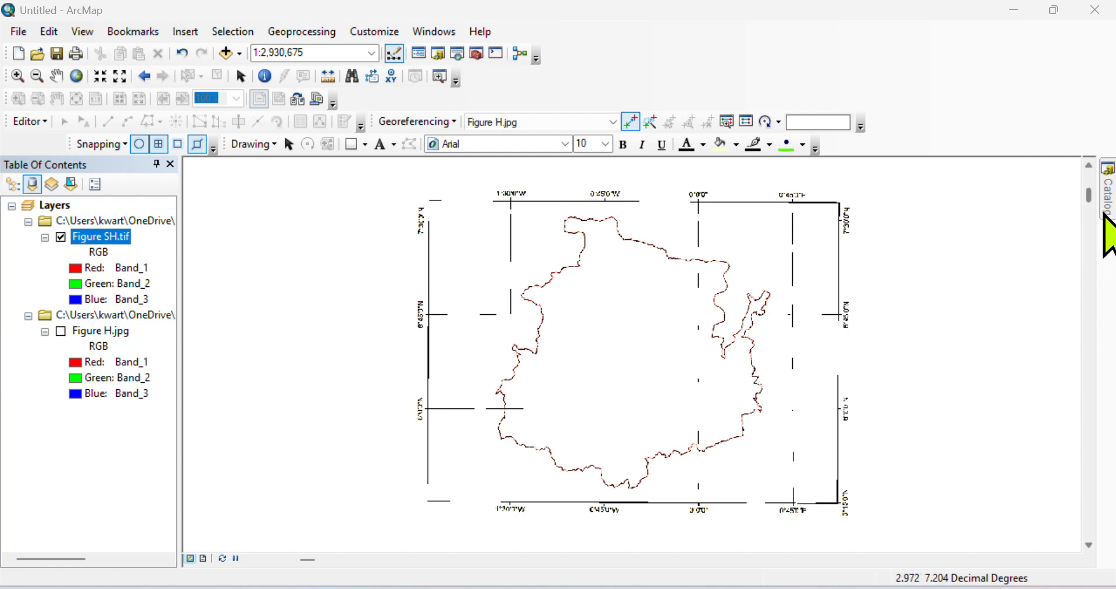
In the Catalog, choose New > Shapefile on the GIS TUTORIAL 2 folder.
mouse_move(1108, 212)
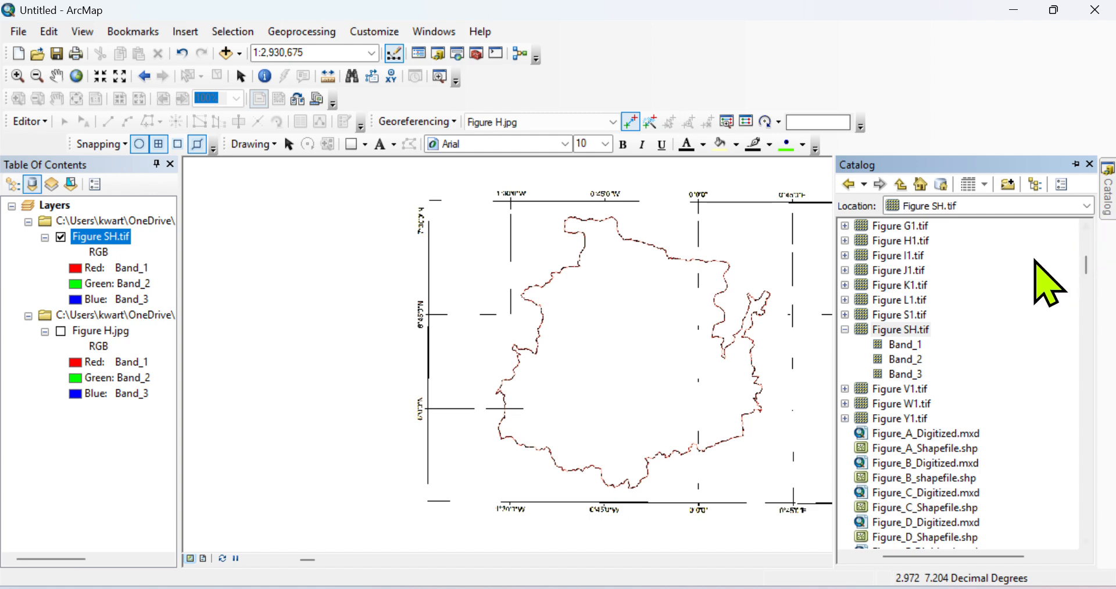
scroll(1085, 263, "up", 1)
scroll(1084, 263, "up", 10)
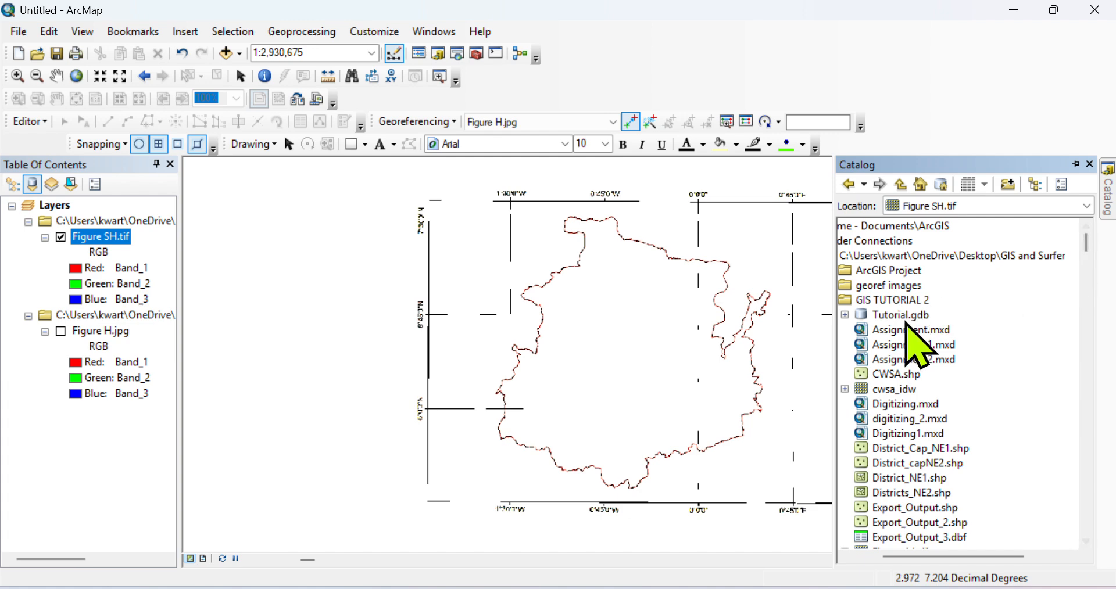
left_click(893, 301)
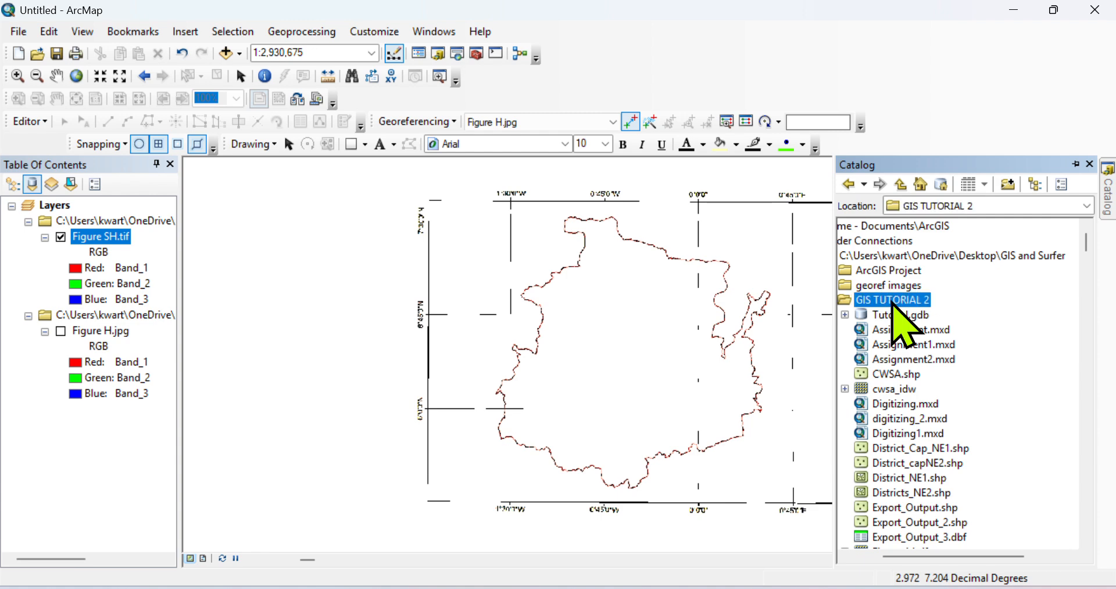
right_click(893, 304)
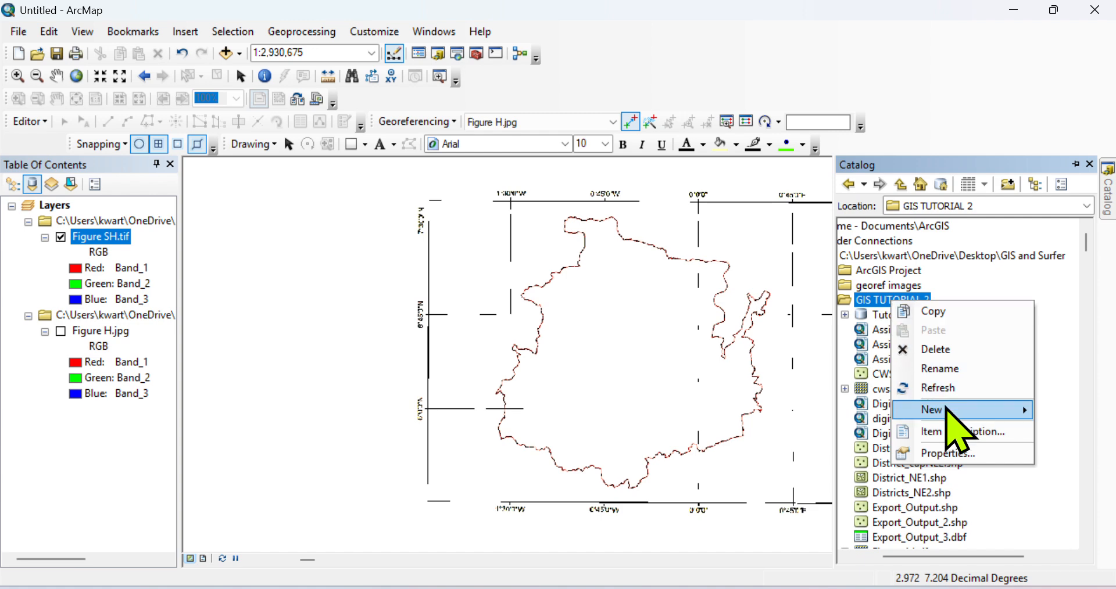
mouse_move(946, 410)
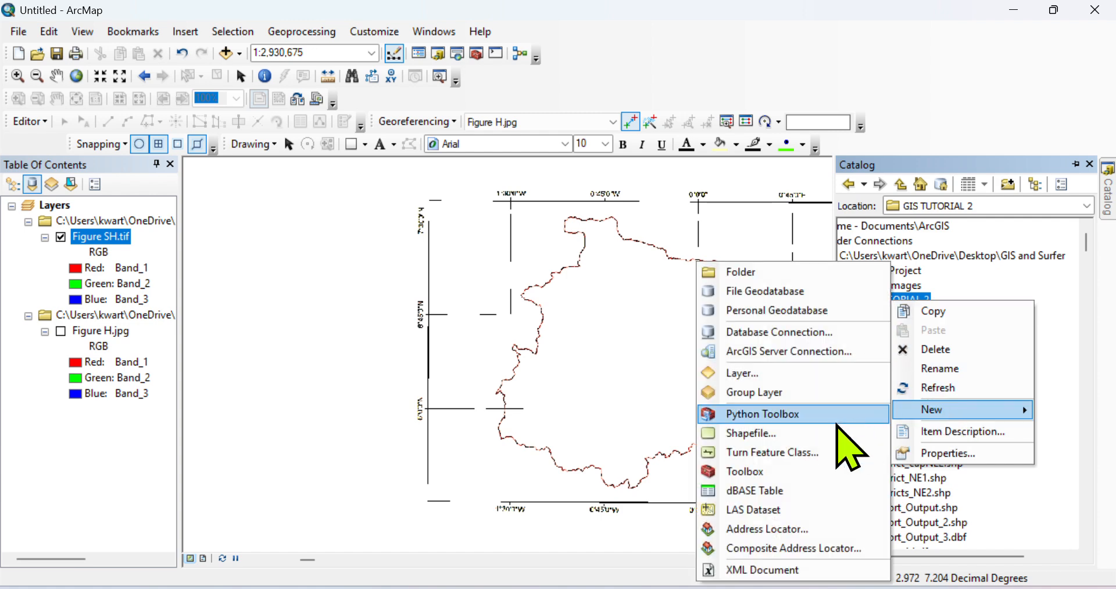
left_click(755, 437)
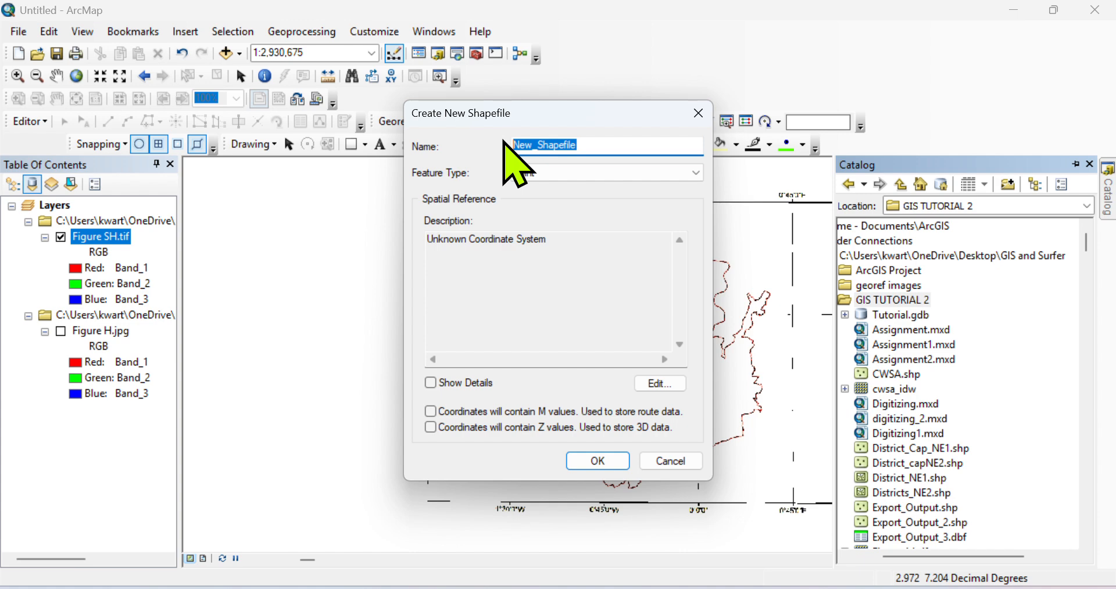
Name the shapefile SH, set it to Polygon with WGS 1984 coordinates, and create it.
type("sh")
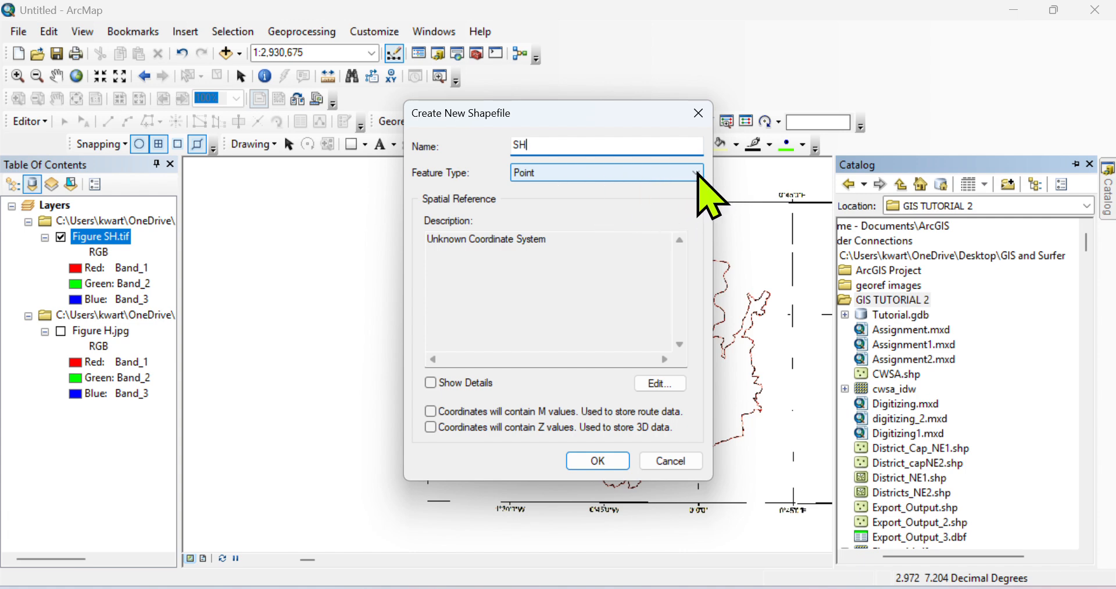
left_click(696, 174)
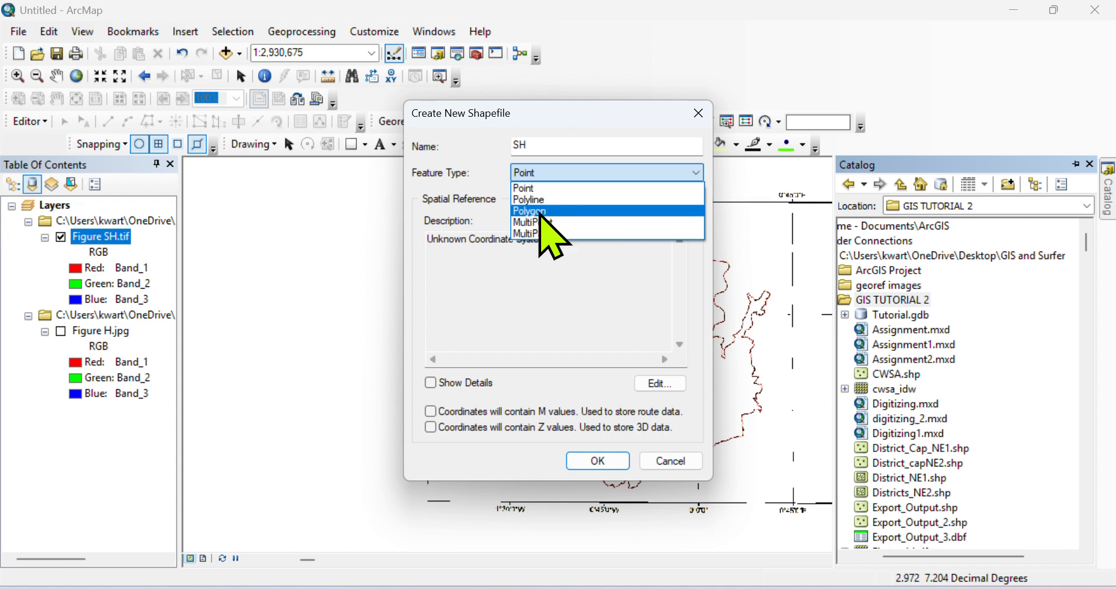
left_click(537, 210)
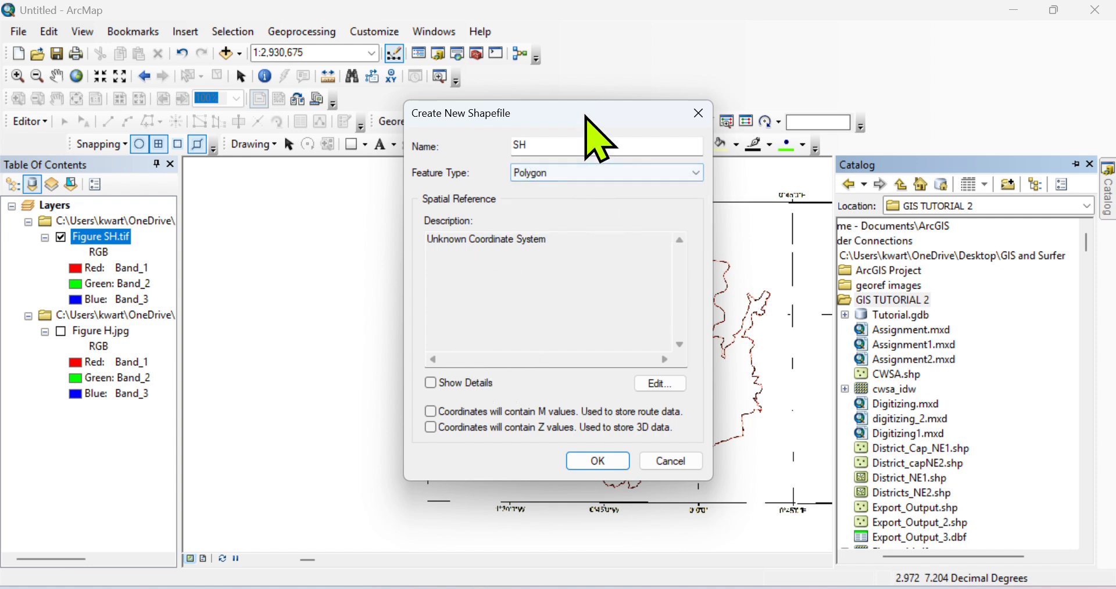
left_click_drag(616, 124, 337, 103)
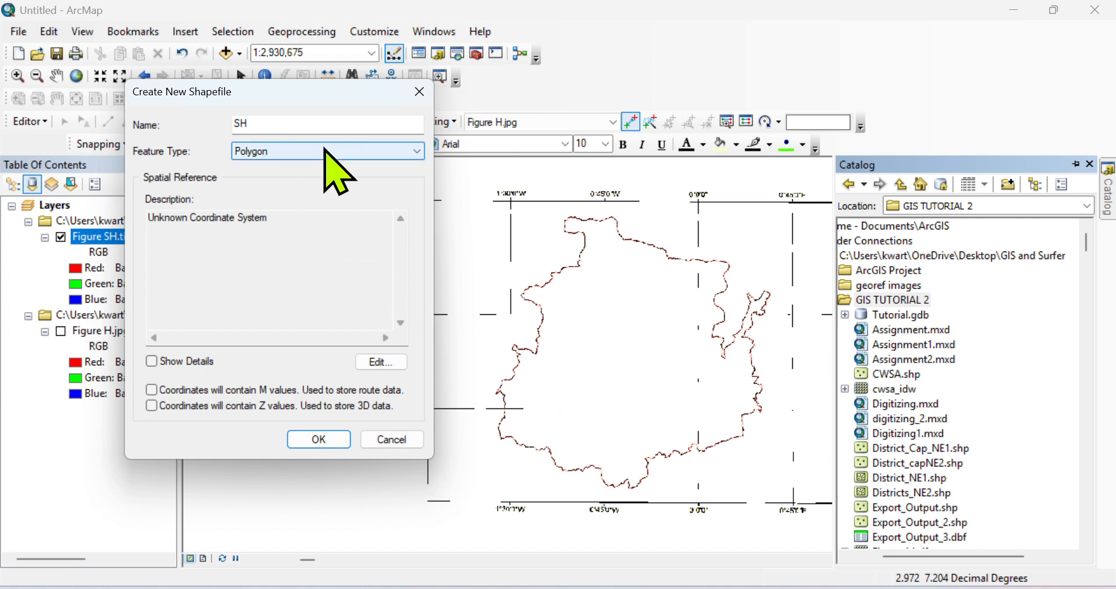
left_click(381, 363)
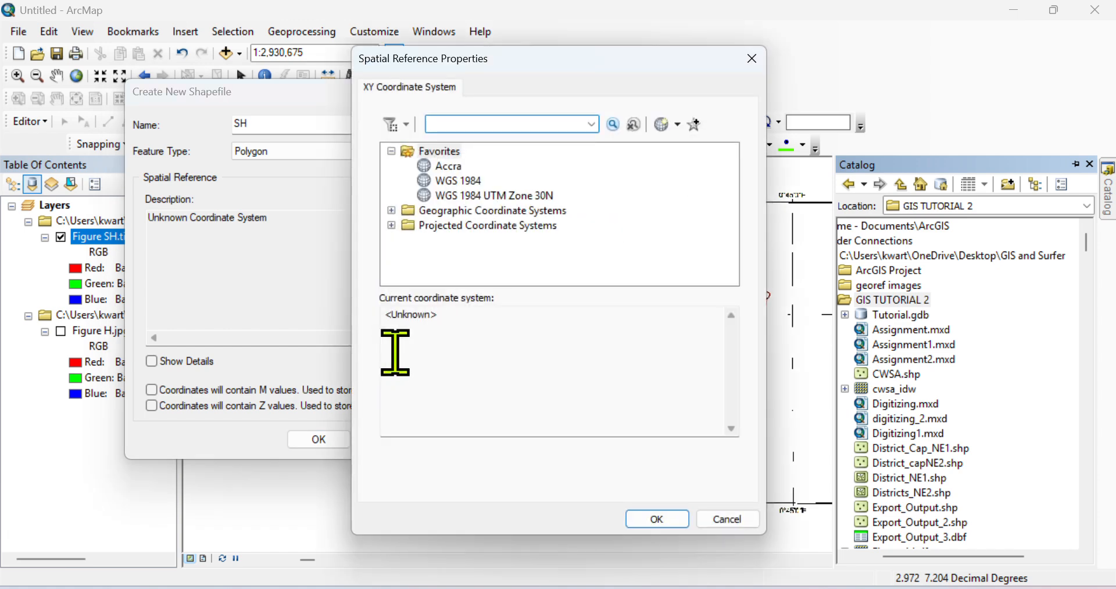
left_click(465, 180)
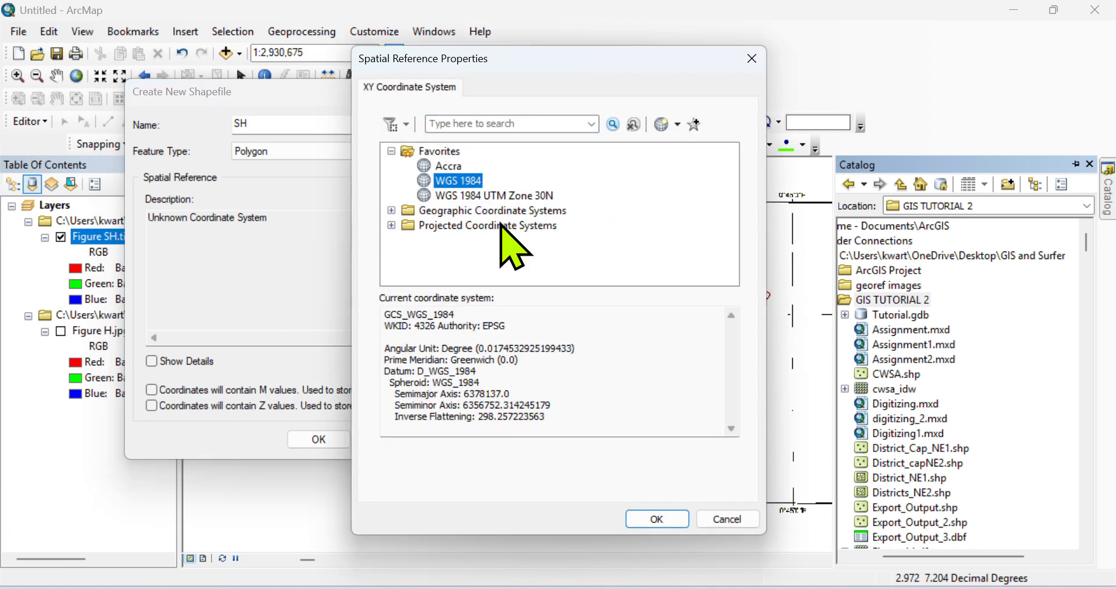
left_click(656, 518)
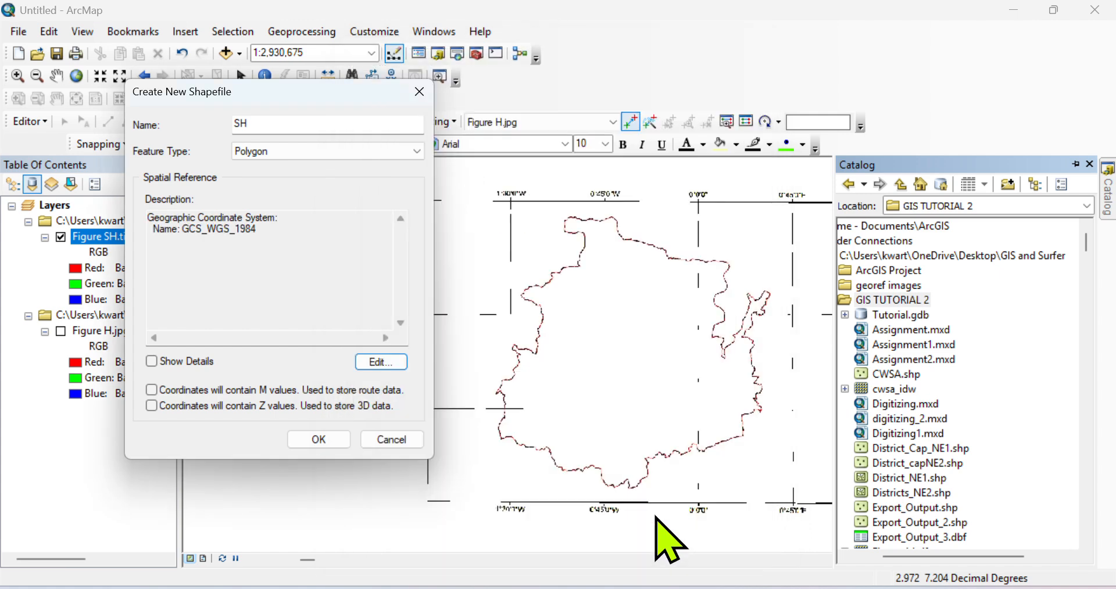
left_click(319, 437)
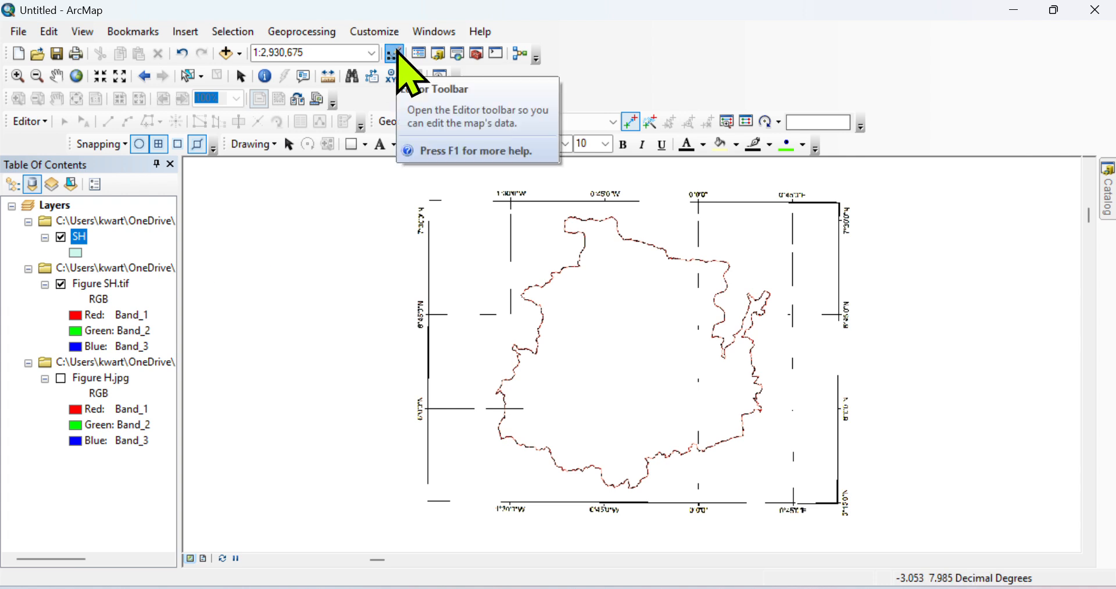
With the SH layer selected, start an editing session from the Editor menu.
left_click(80, 237)
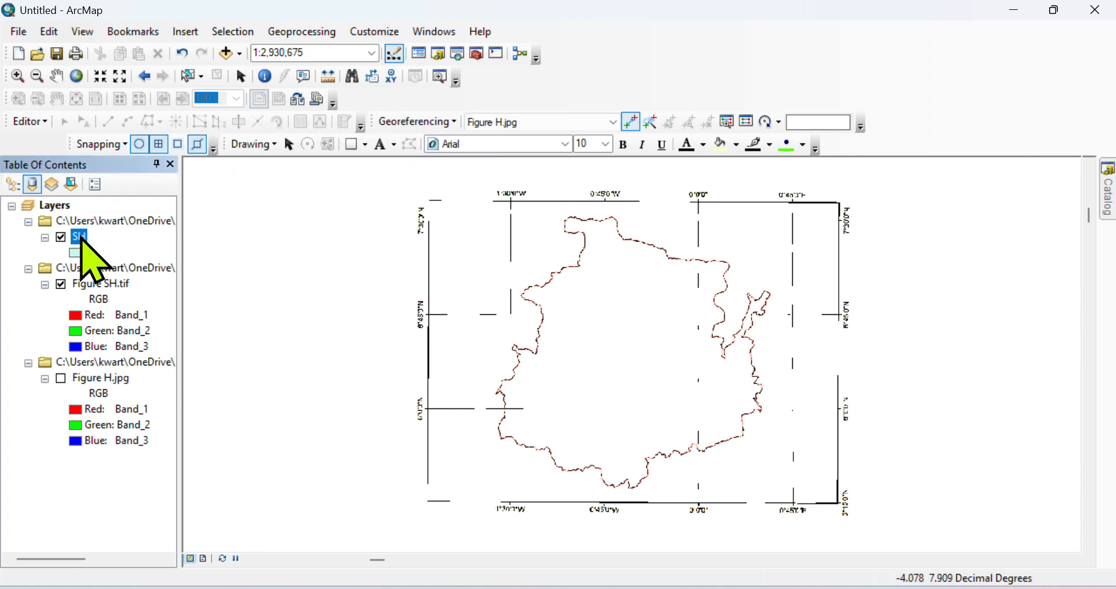
left_click(45, 124)
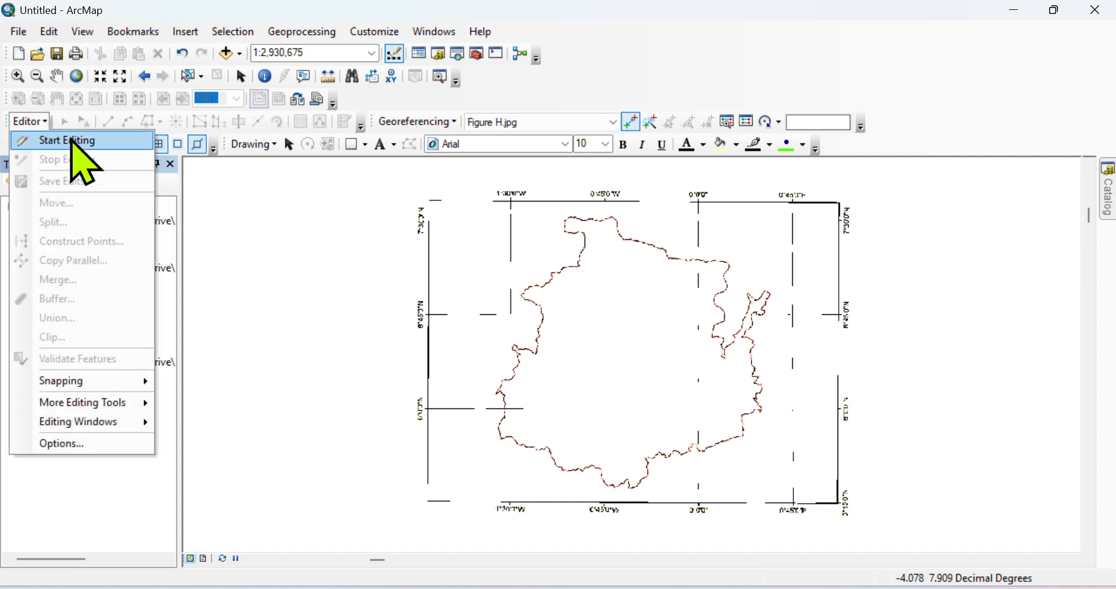
left_click(70, 141)
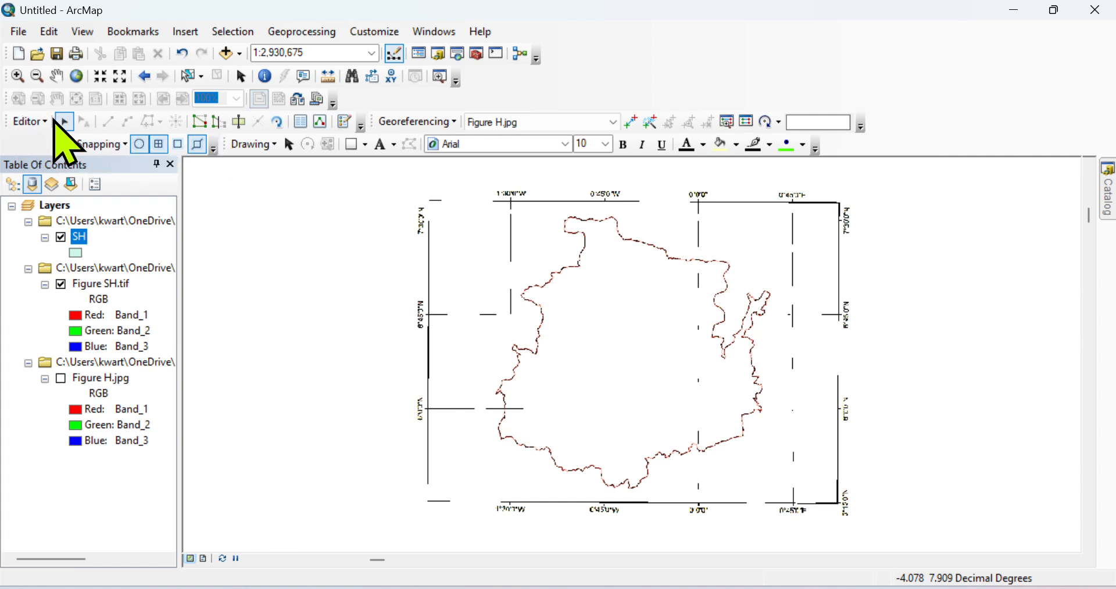
Look through the Customize and Editor menus, closing them without running any command.
left_click(383, 35)
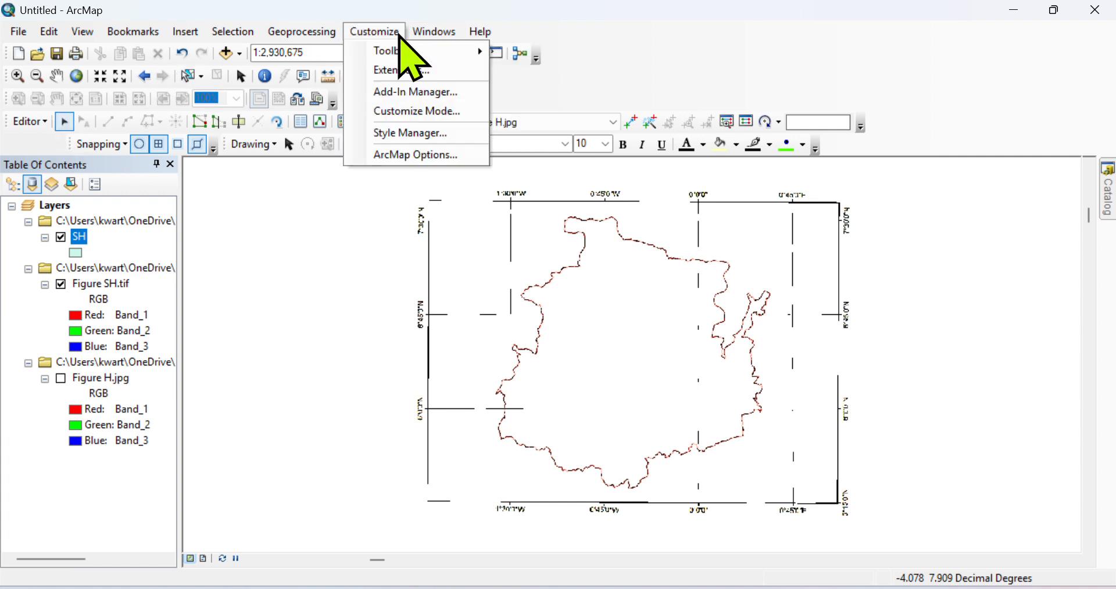
mouse_move(434, 31)
mouse_move(375, 32)
mouse_move(393, 51)
left_click(44, 122)
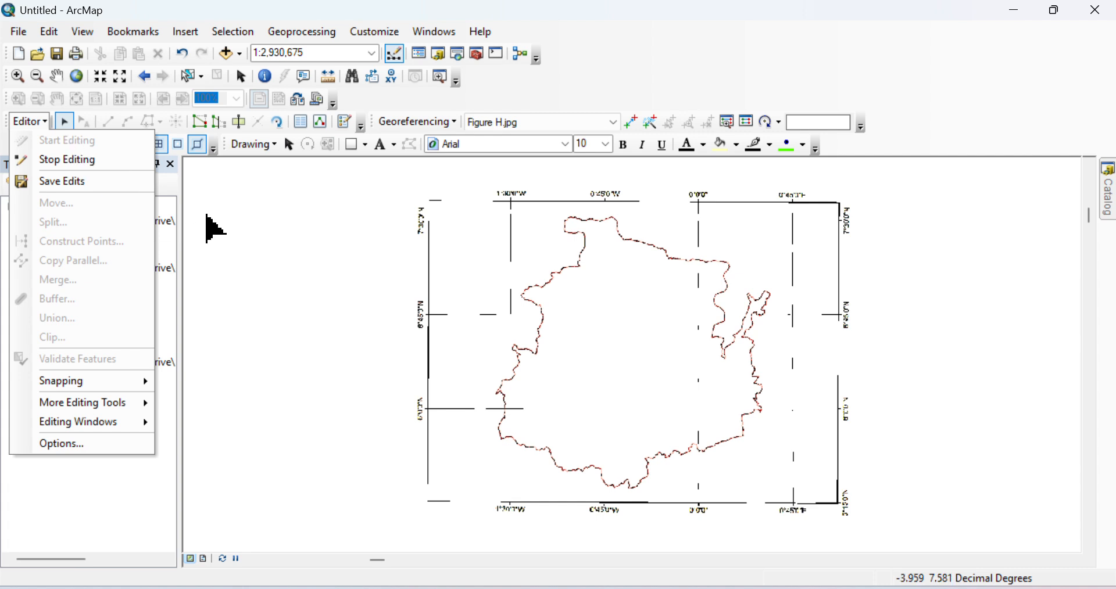
left_click(285, 202)
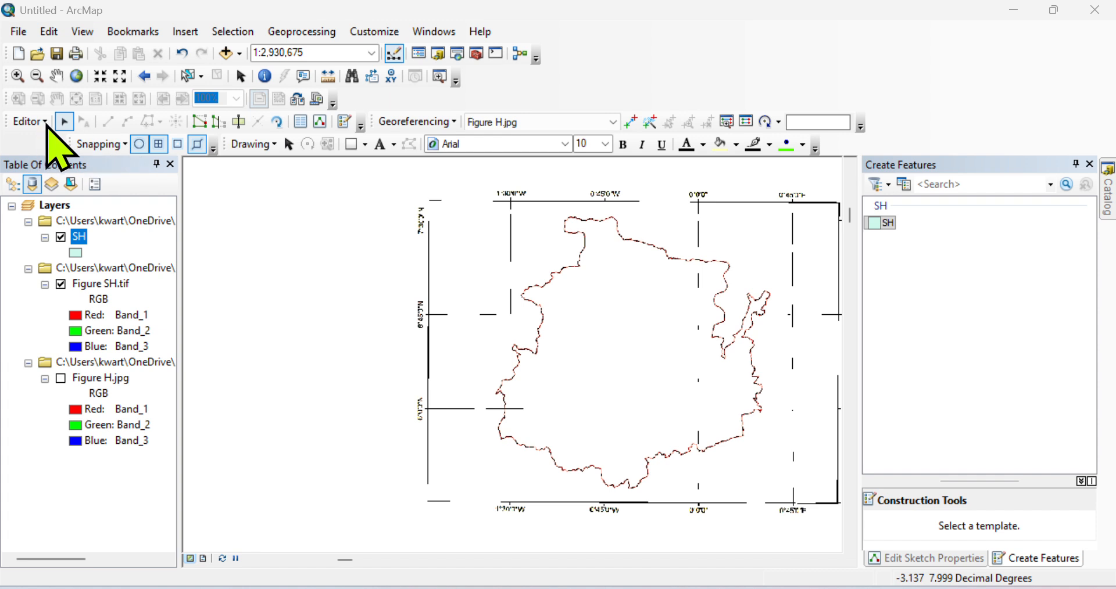
Pick the SH template, enlarge Construction Tools, choose Polygon, and zoom into the boundary.
left_click(346, 124)
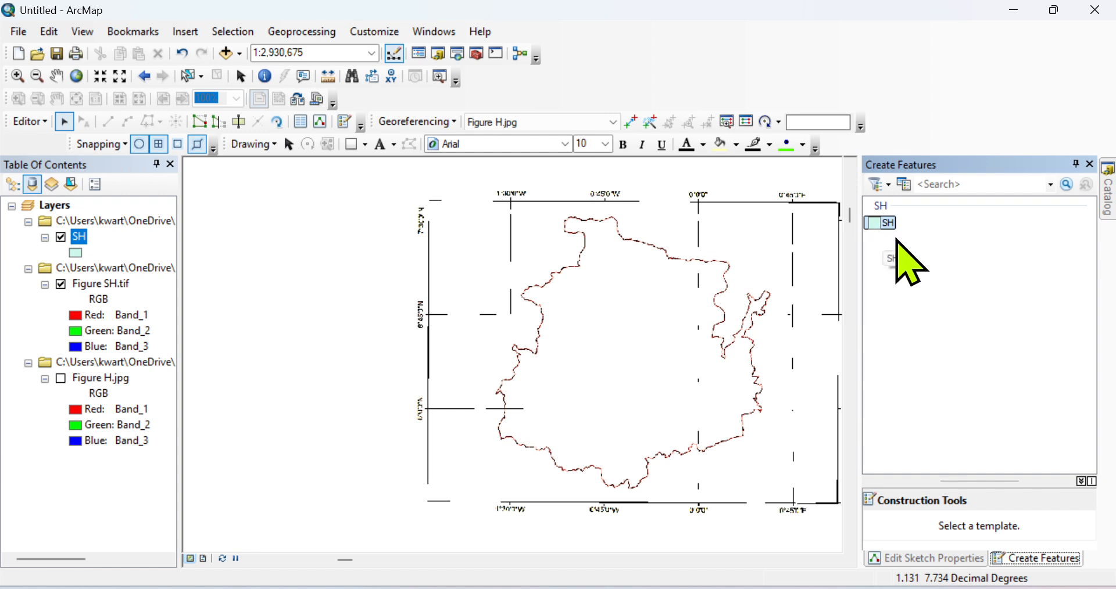
left_click(881, 225)
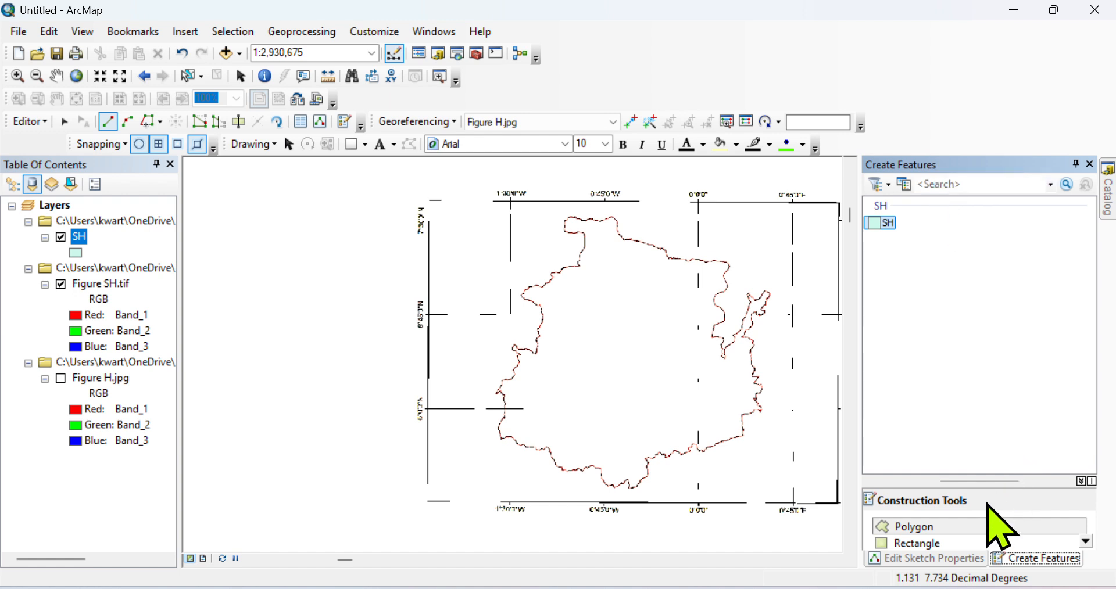
left_click_drag(978, 476, 977, 335)
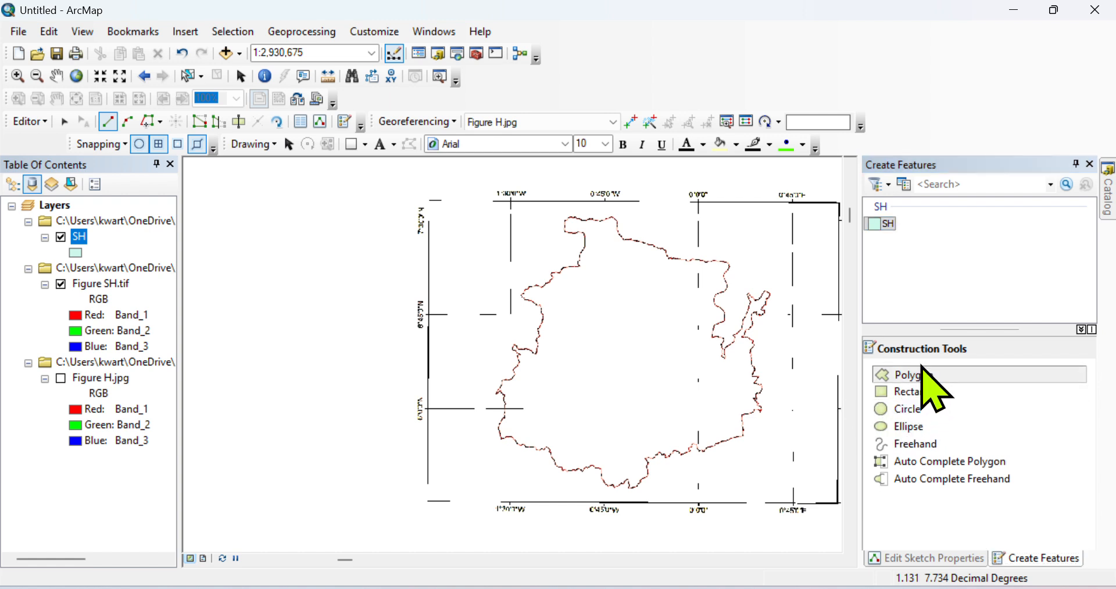
left_click(927, 375)
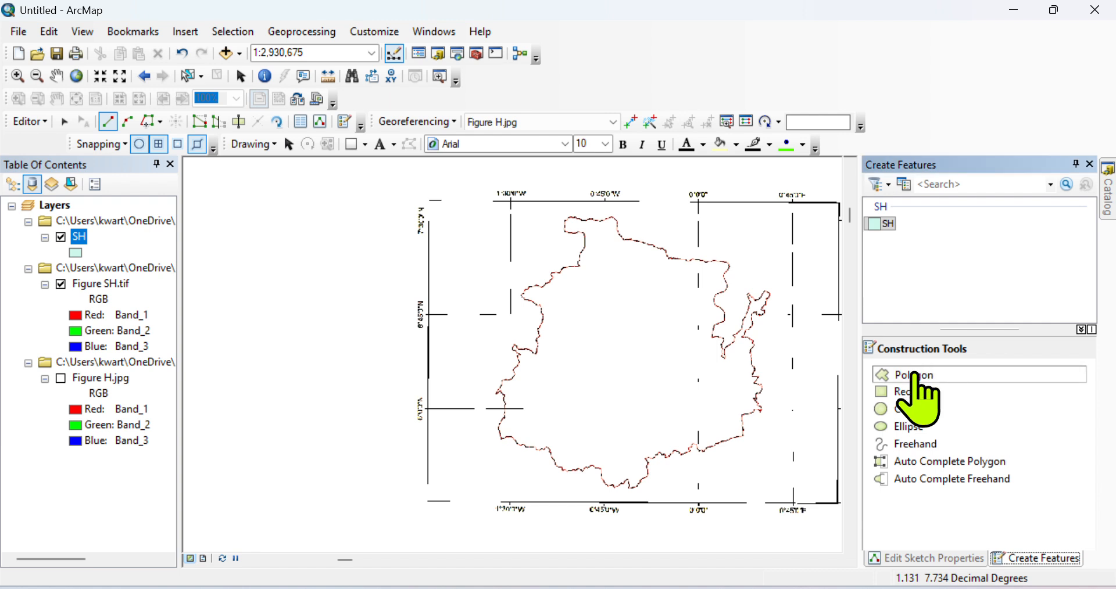
scroll(565, 321, "down", 1)
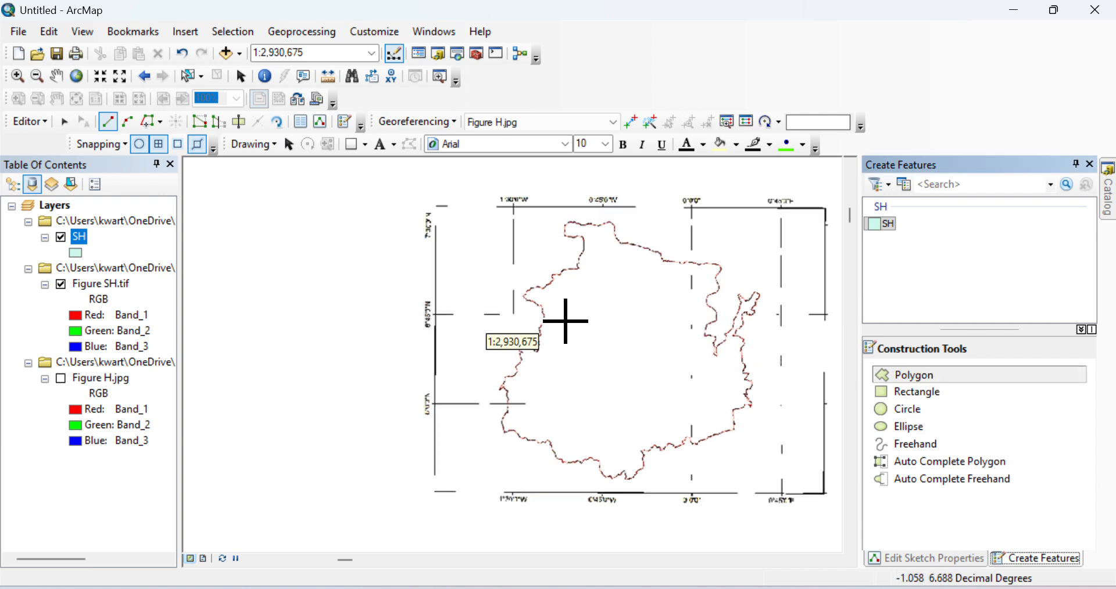
scroll(519, 324, "down", 1)
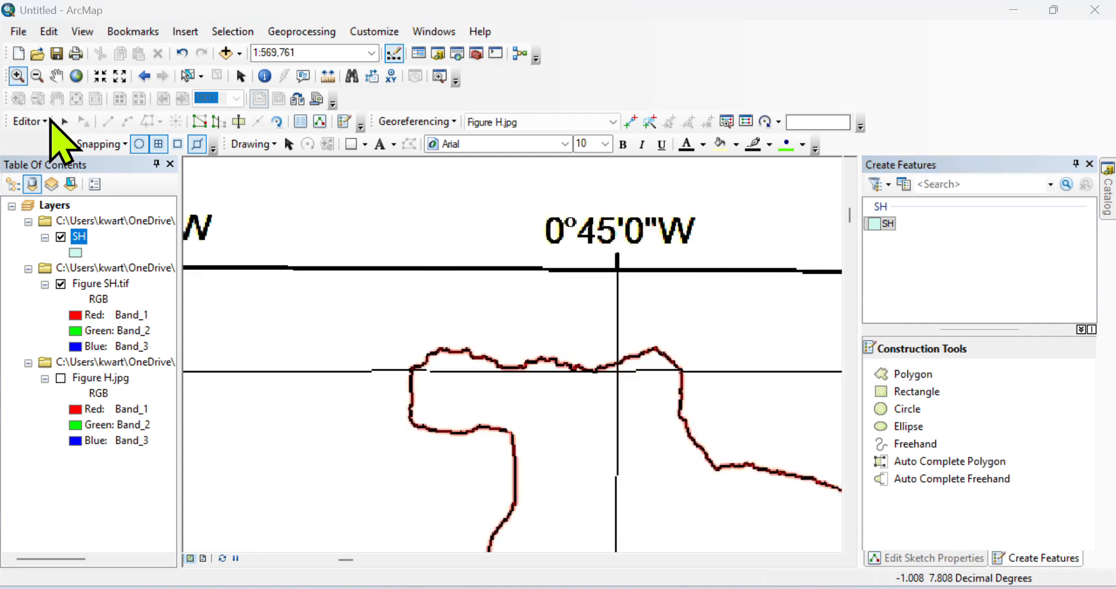
With the SH Polygon tool, trace vertices along the boundary's upper edge and down the right side.
left_click(882, 225)
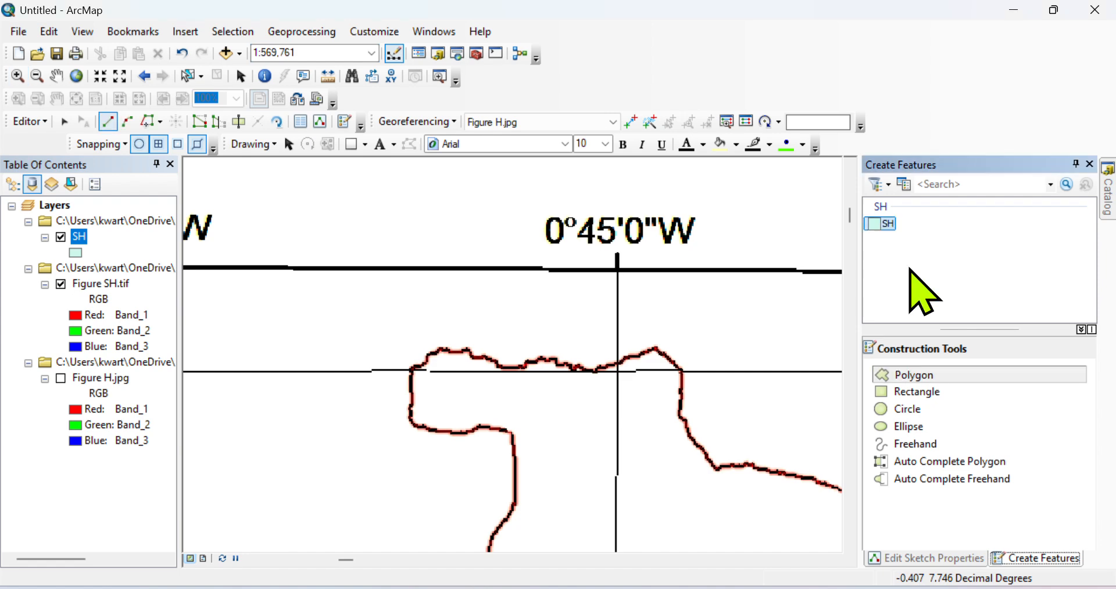
left_click(945, 373)
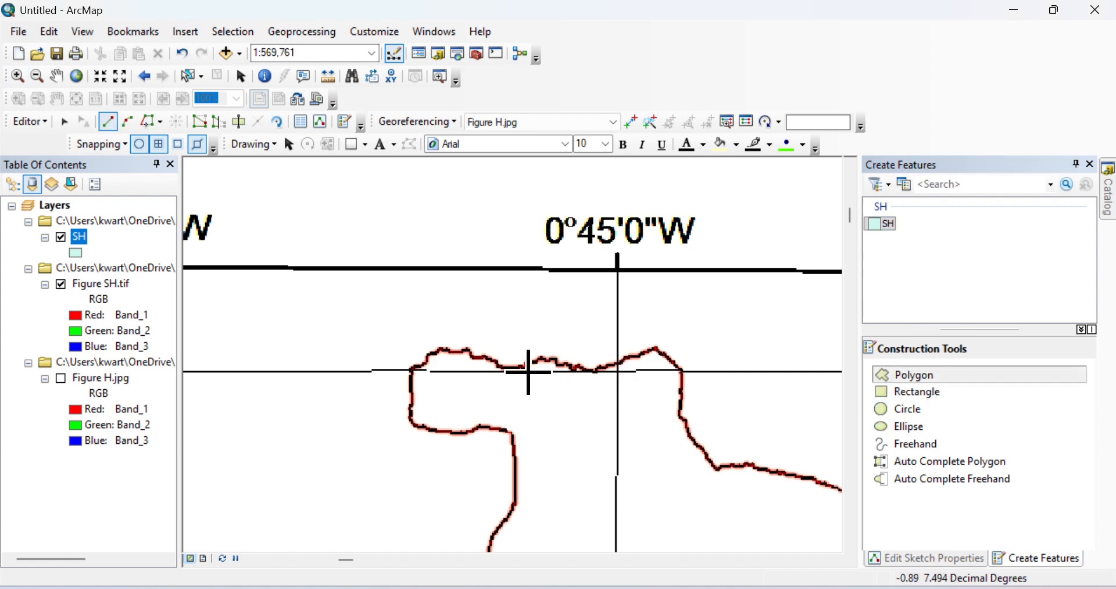
left_click(512, 367)
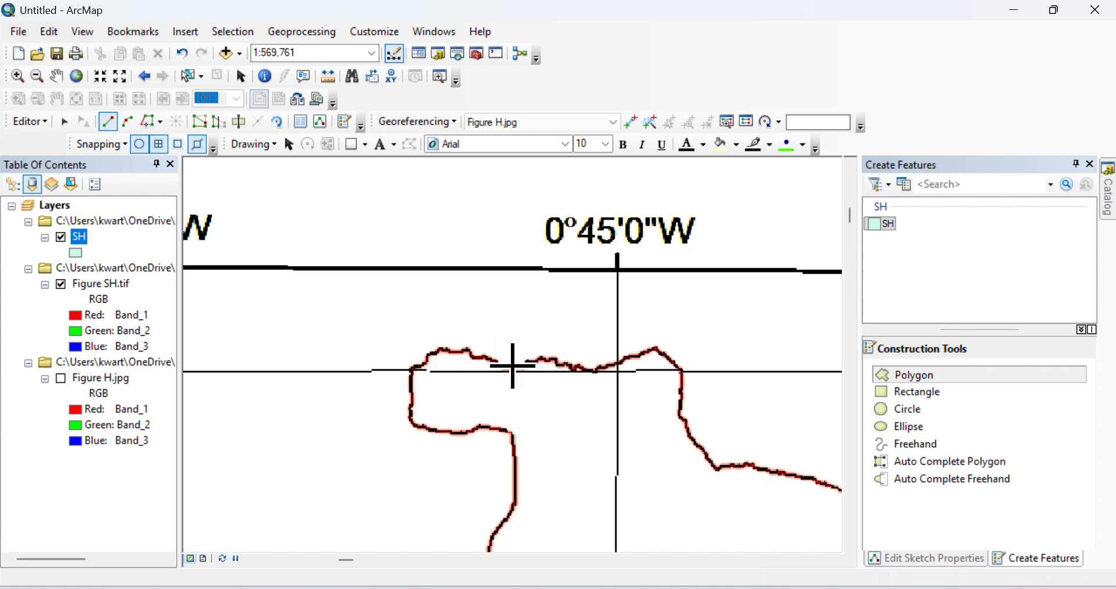
left_click(541, 363)
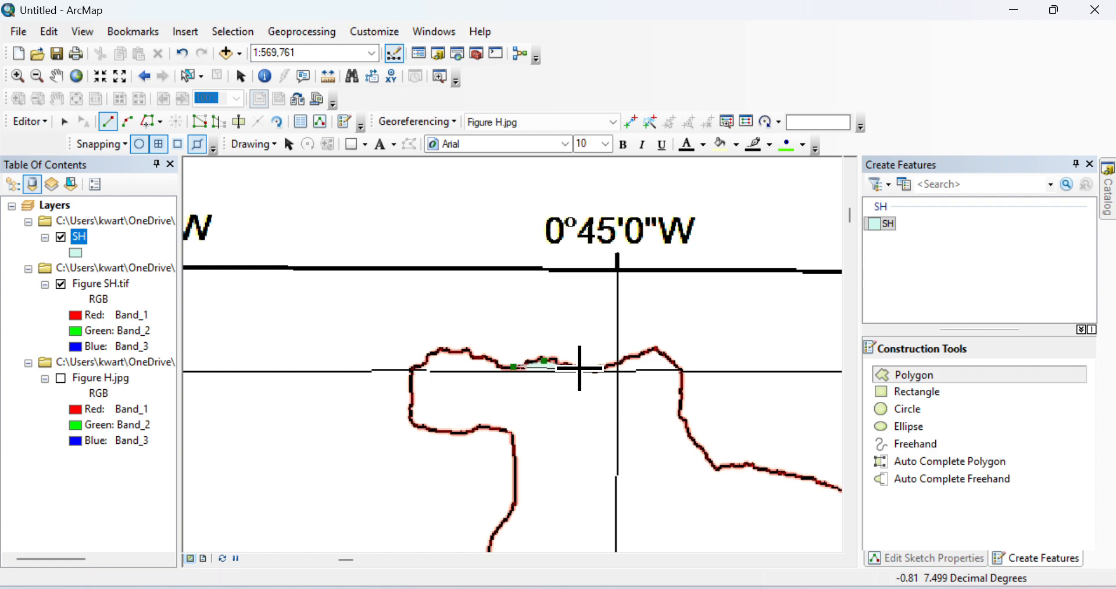
left_click(615, 368)
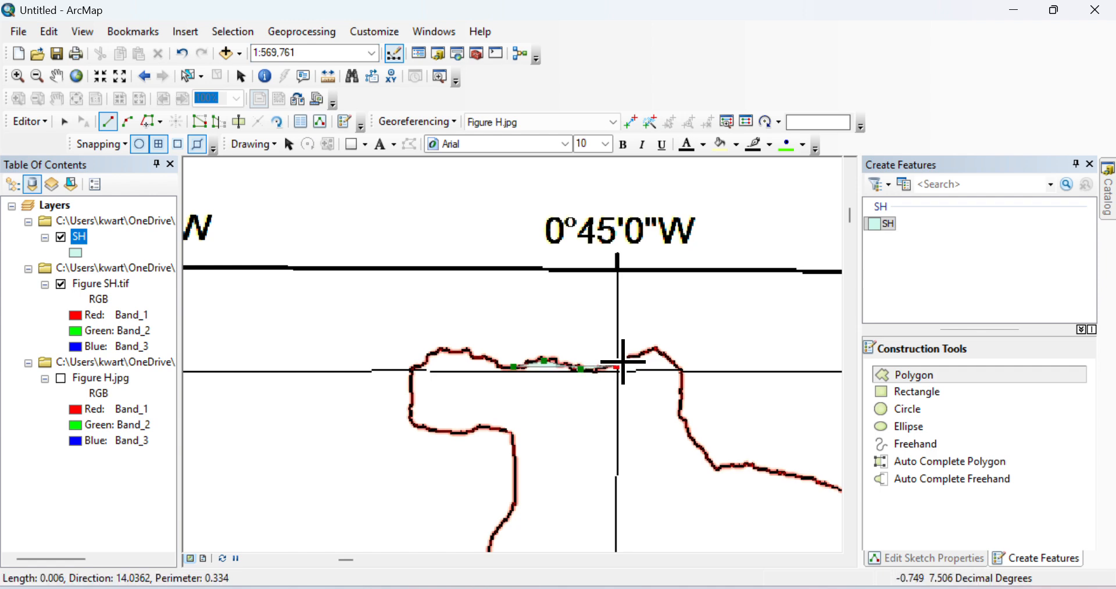
left_click(644, 351)
left_click(663, 353)
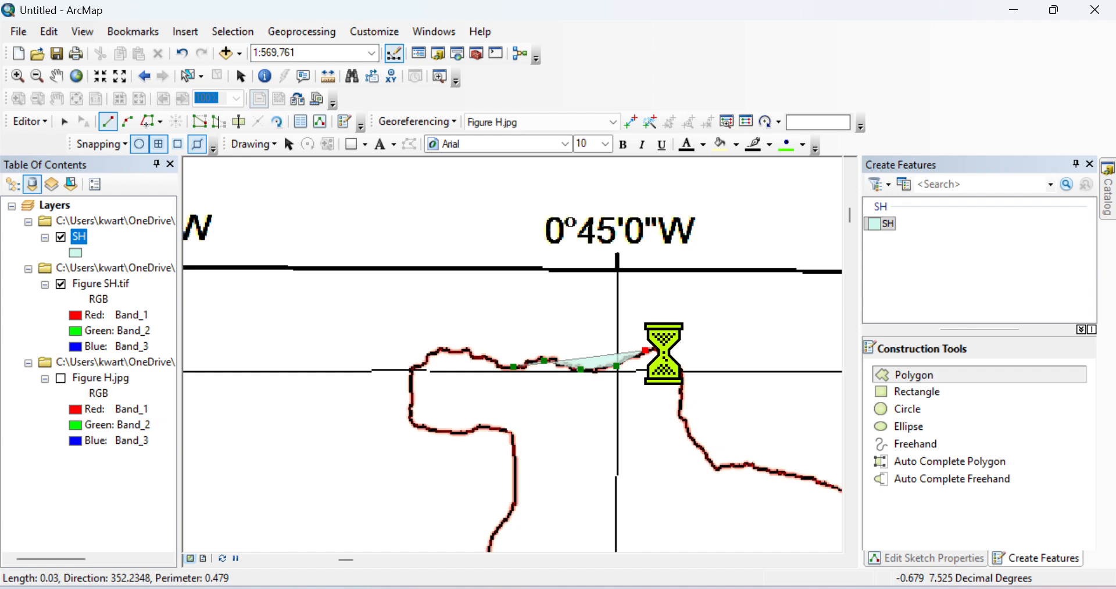
left_click(684, 376)
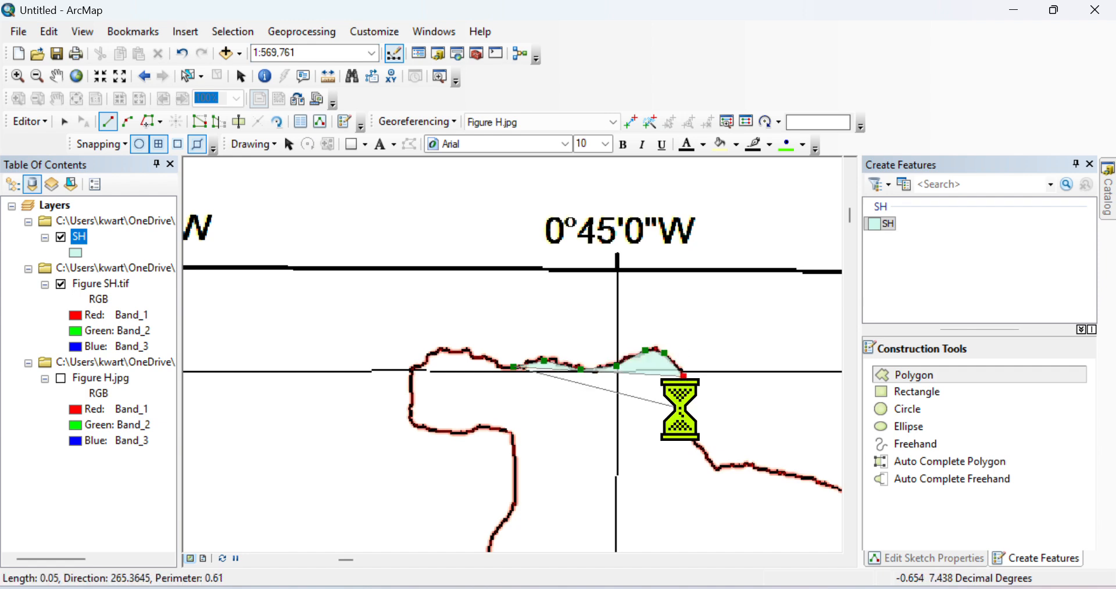
left_click(680, 409)
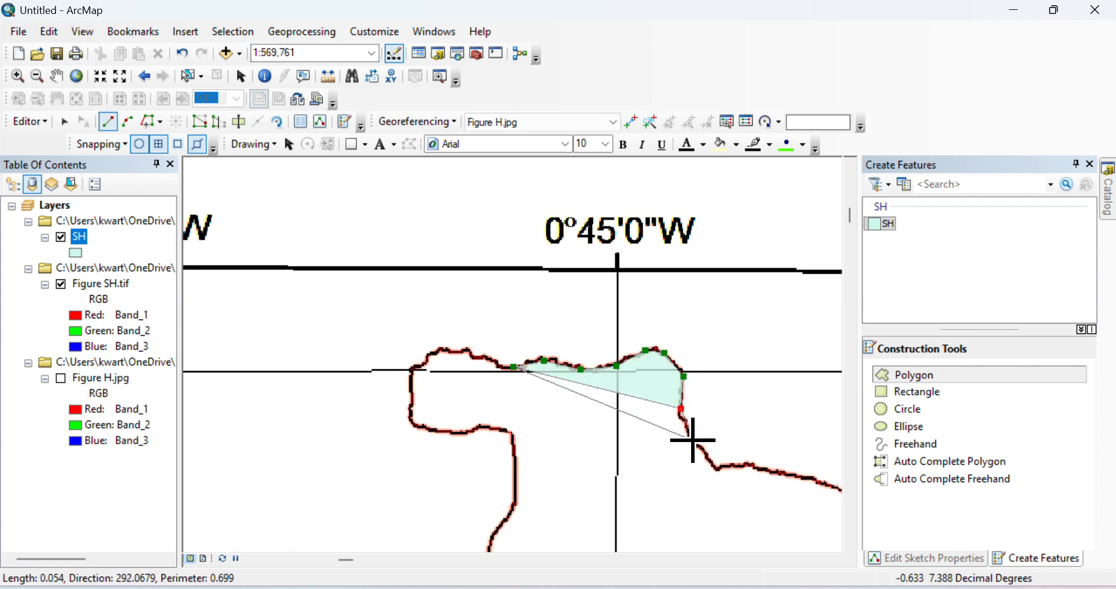
left_click(693, 441)
left_click(715, 472)
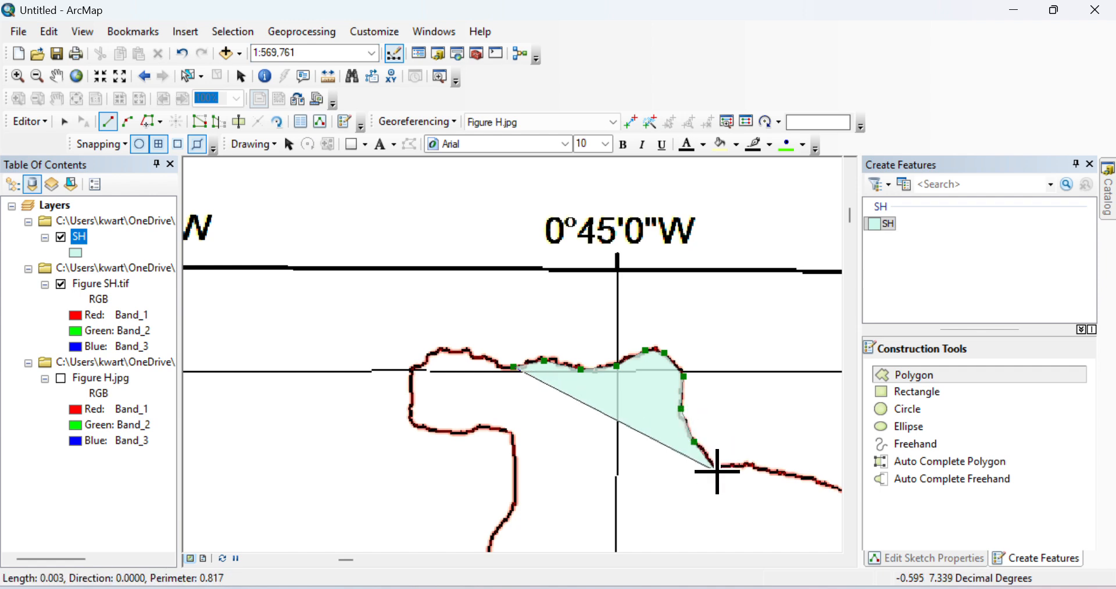
left_click(749, 467)
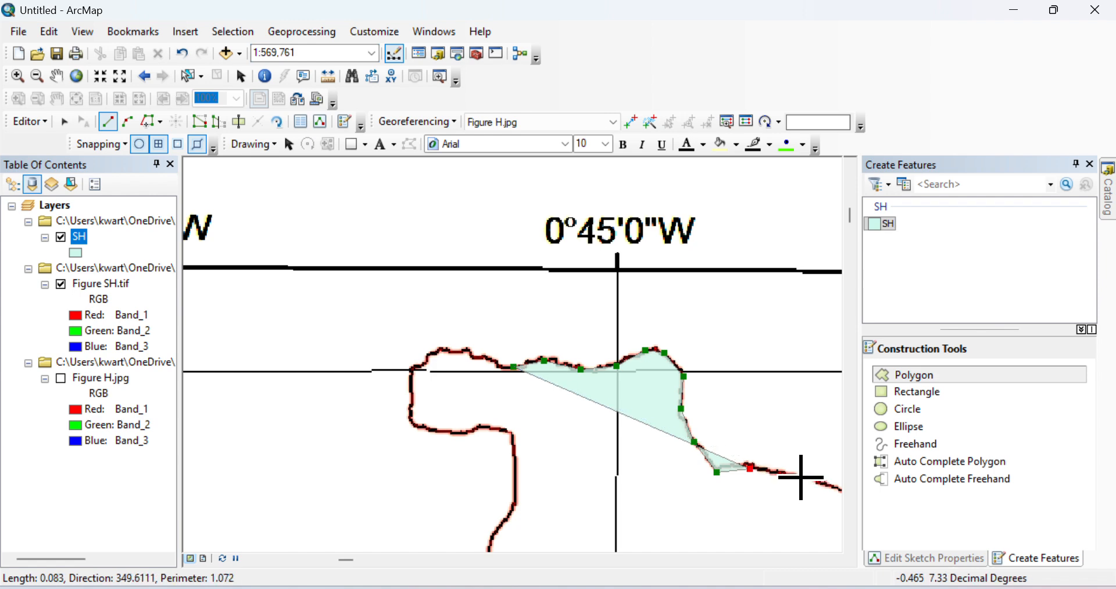
left_click(802, 478)
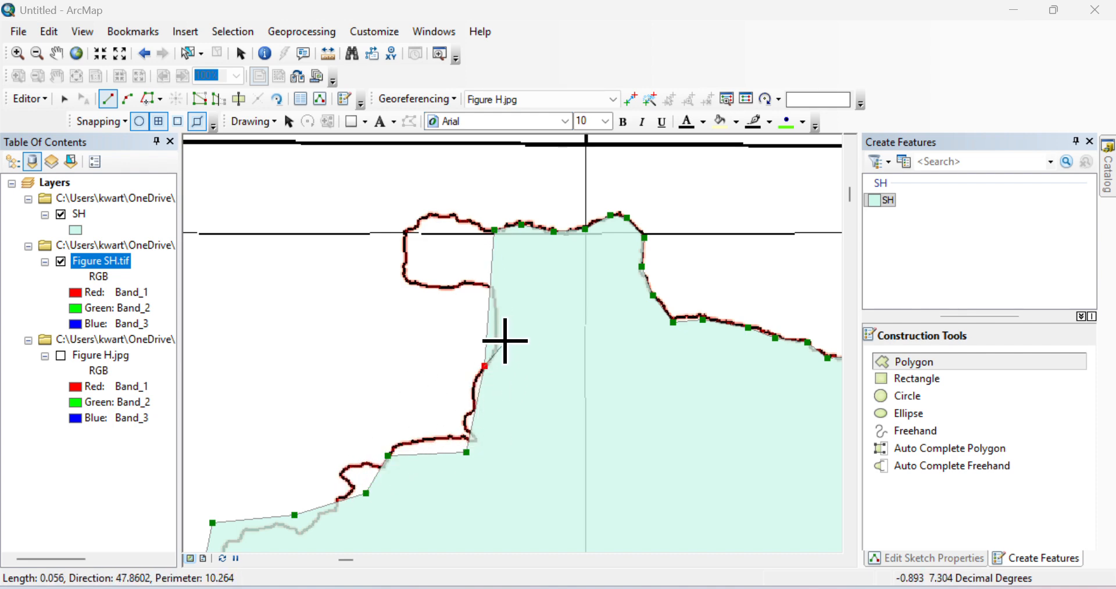
Continue tracing up the left side, around the inward notch, and along the top edge.
left_click(497, 341)
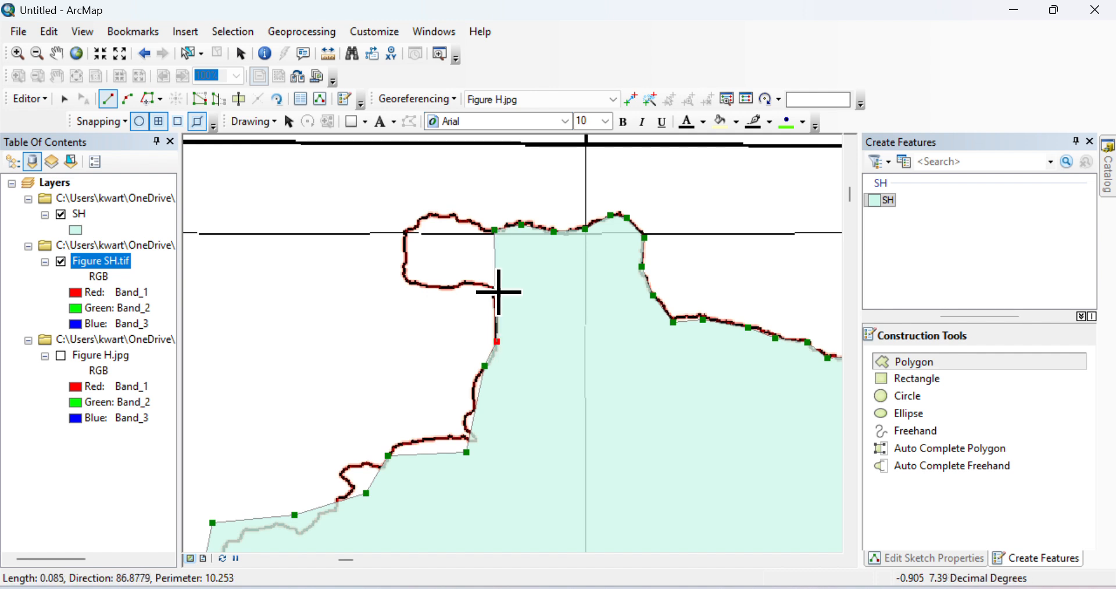
left_click(495, 298)
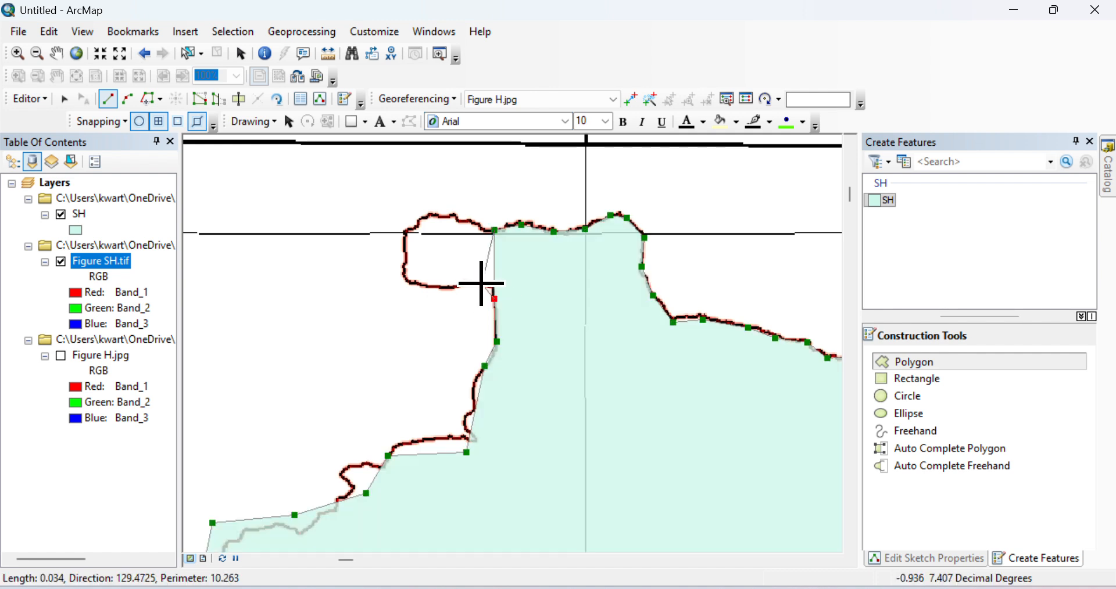
left_click(484, 285)
left_click(461, 284)
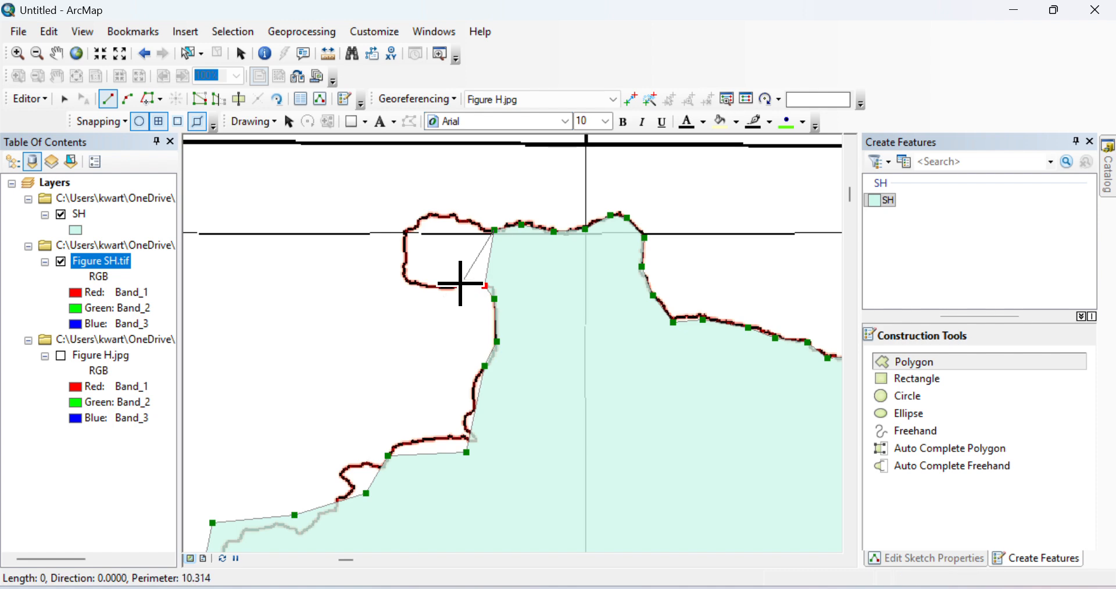
left_click(433, 287)
left_click(409, 283)
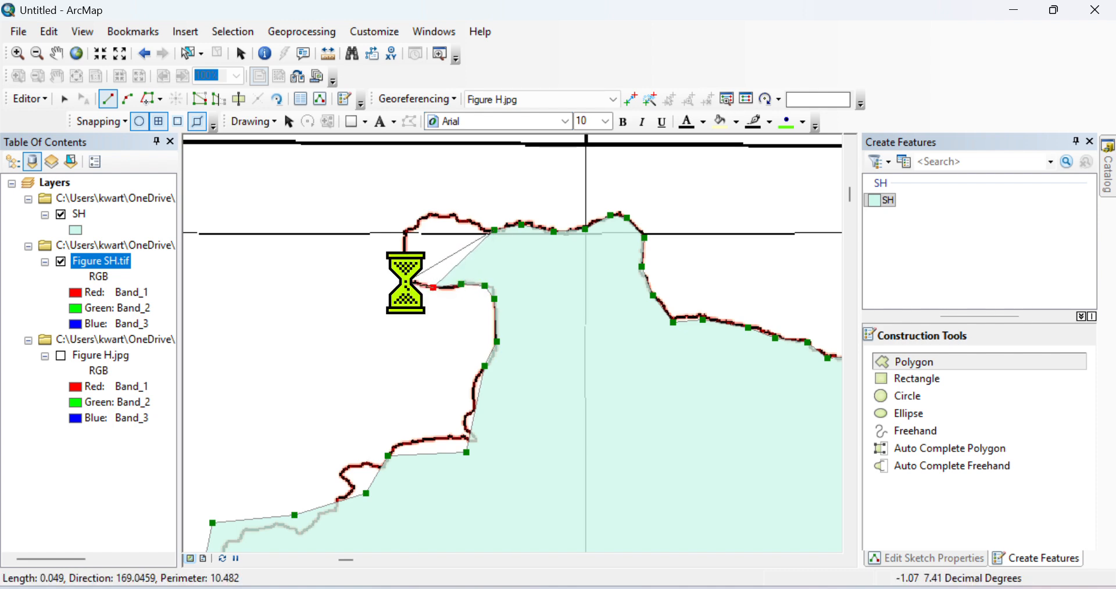
left_click(404, 251)
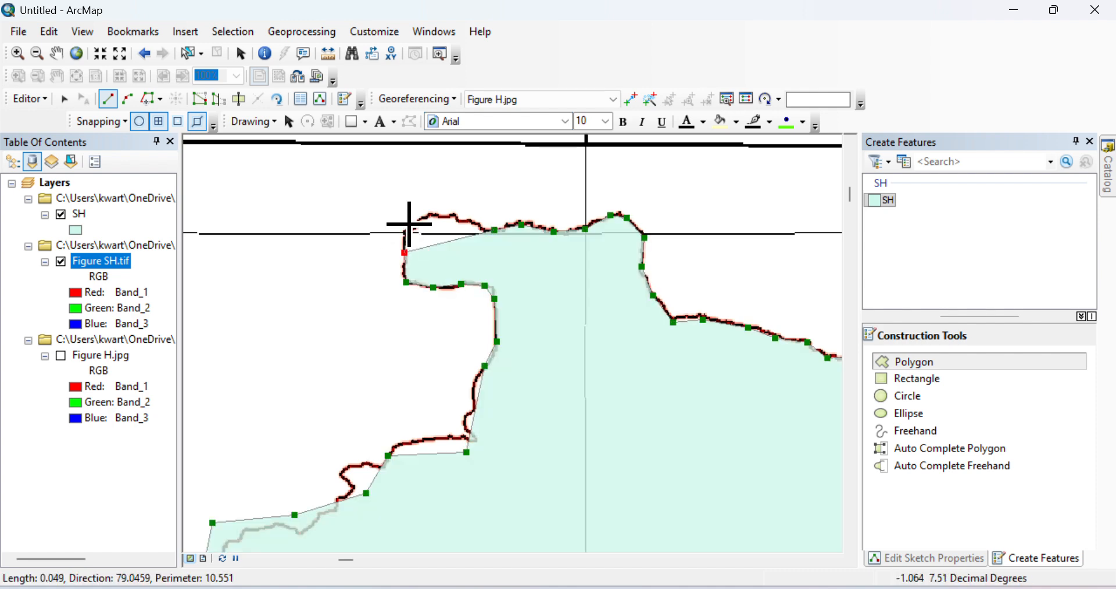
left_click(410, 223)
left_click(426, 210)
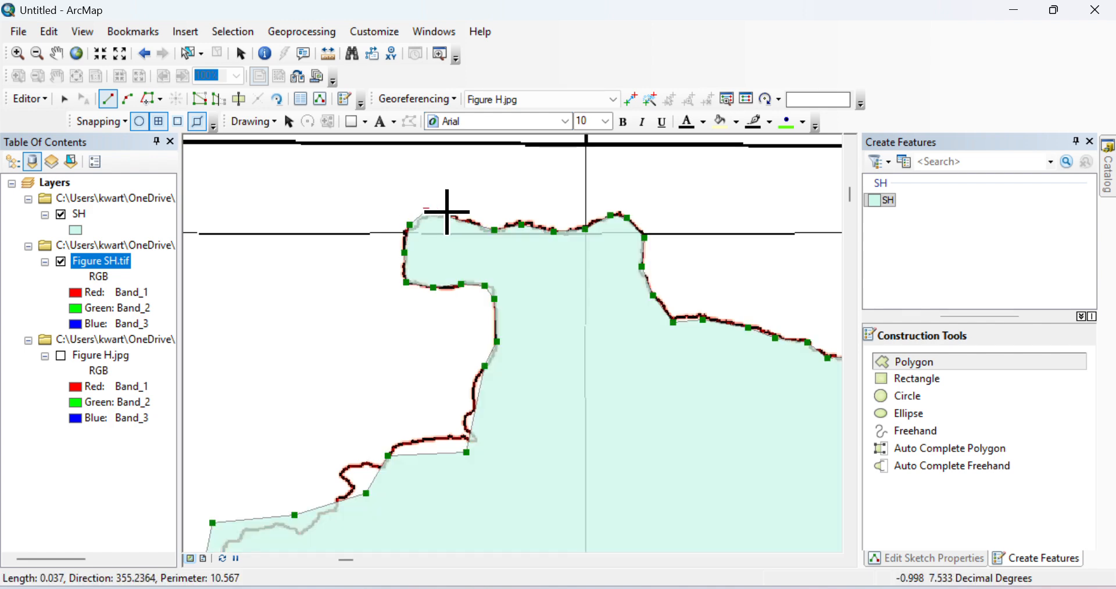
left_click(457, 217)
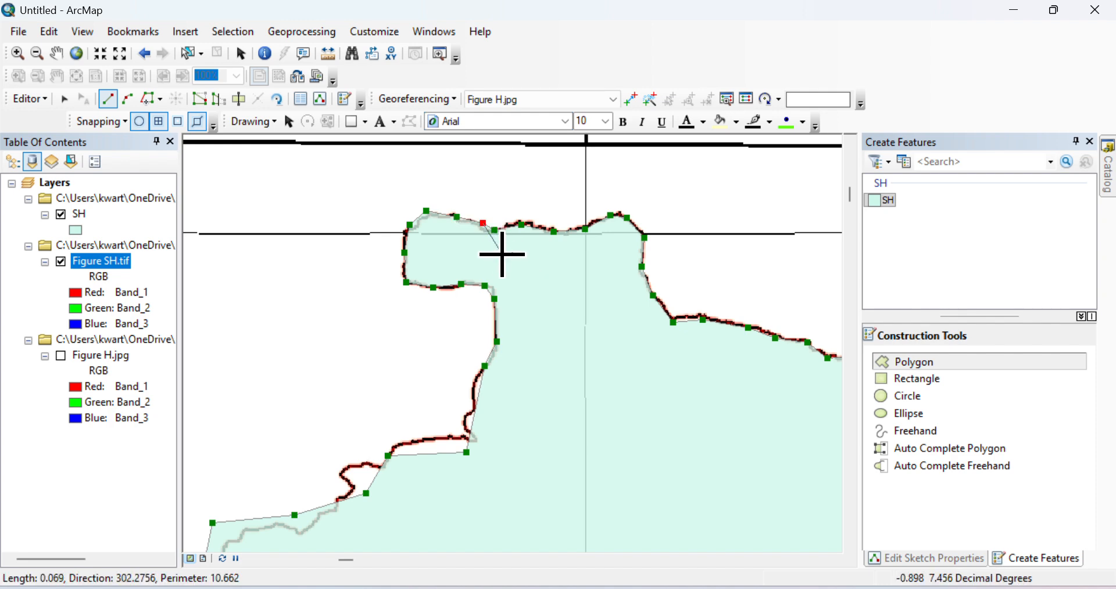
left_click(482, 223)
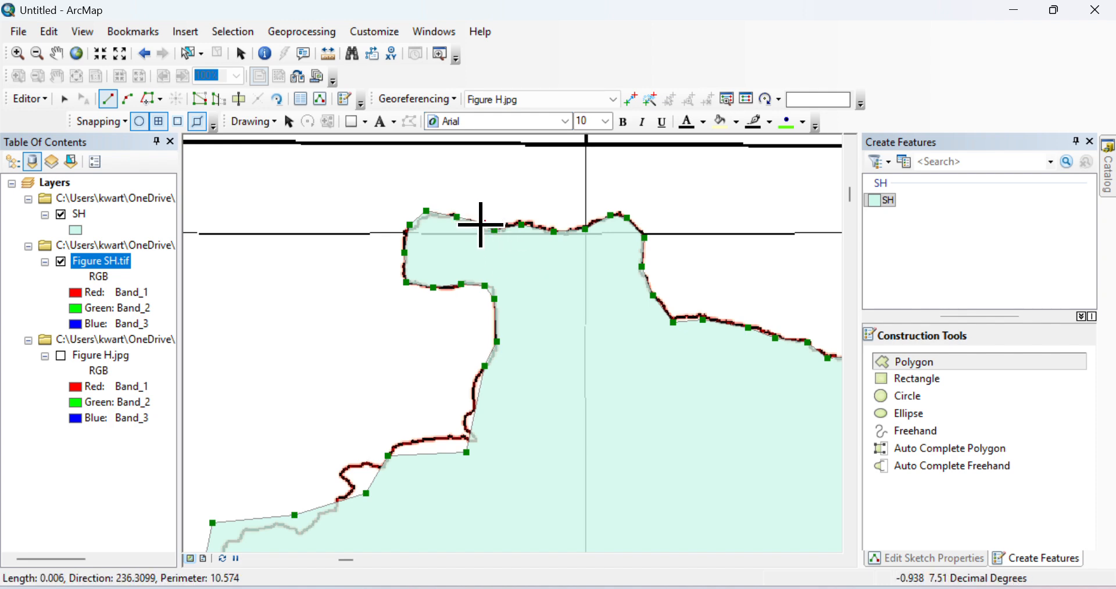
Finish the sketch to create the SH polygon feature.
right_click(481, 226)
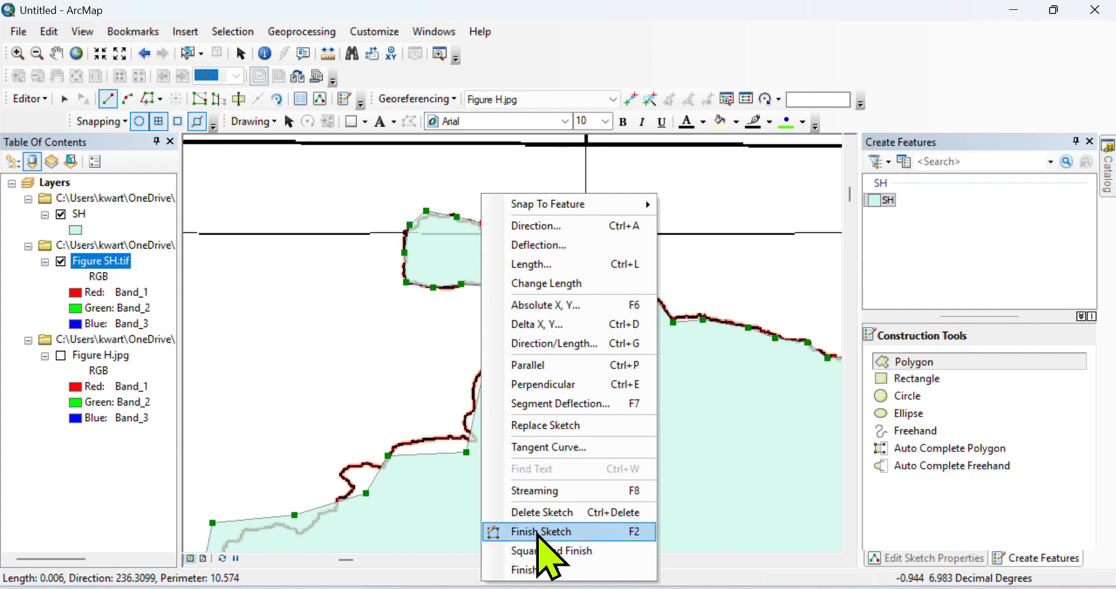
left_click(538, 534)
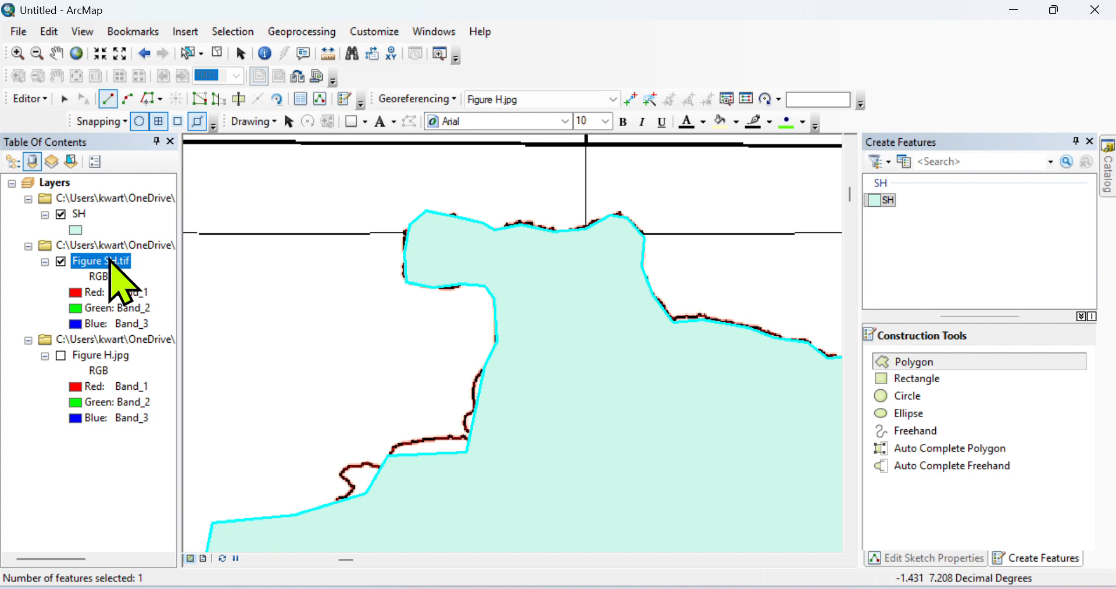
right_click(109, 259)
Zoom out to the whole scanned map and save the edits to the SH shapefile.
left_click(192, 353)
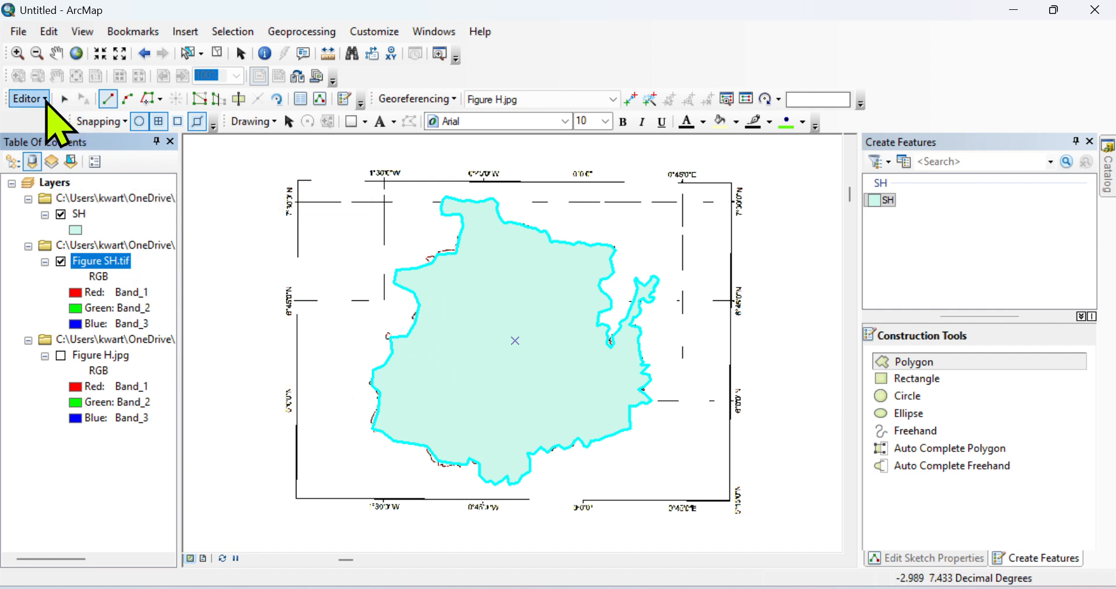
left_click(30, 99)
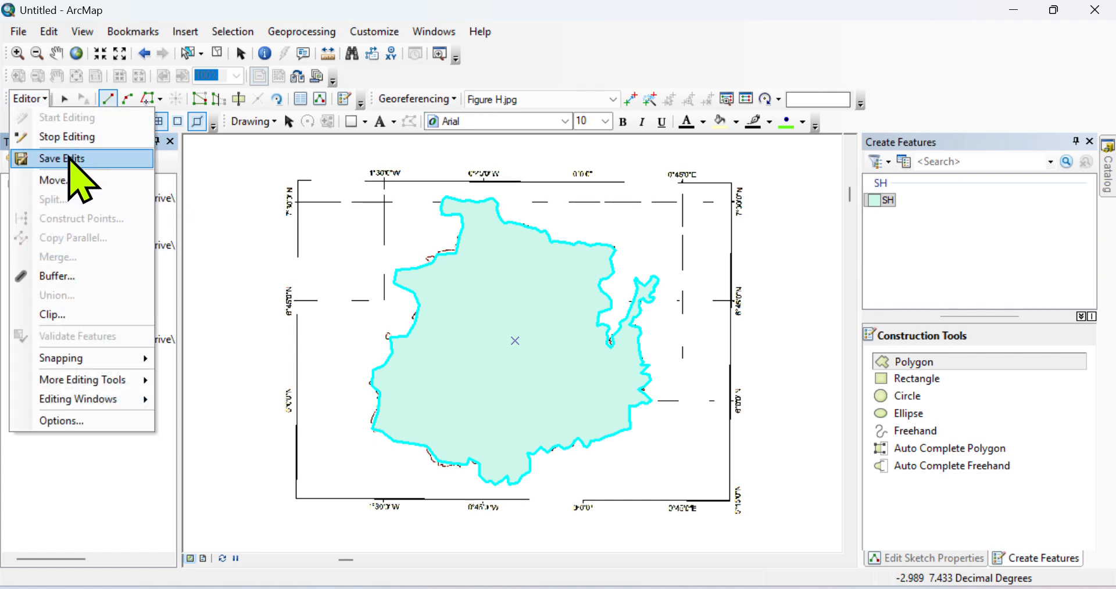
left_click(69, 158)
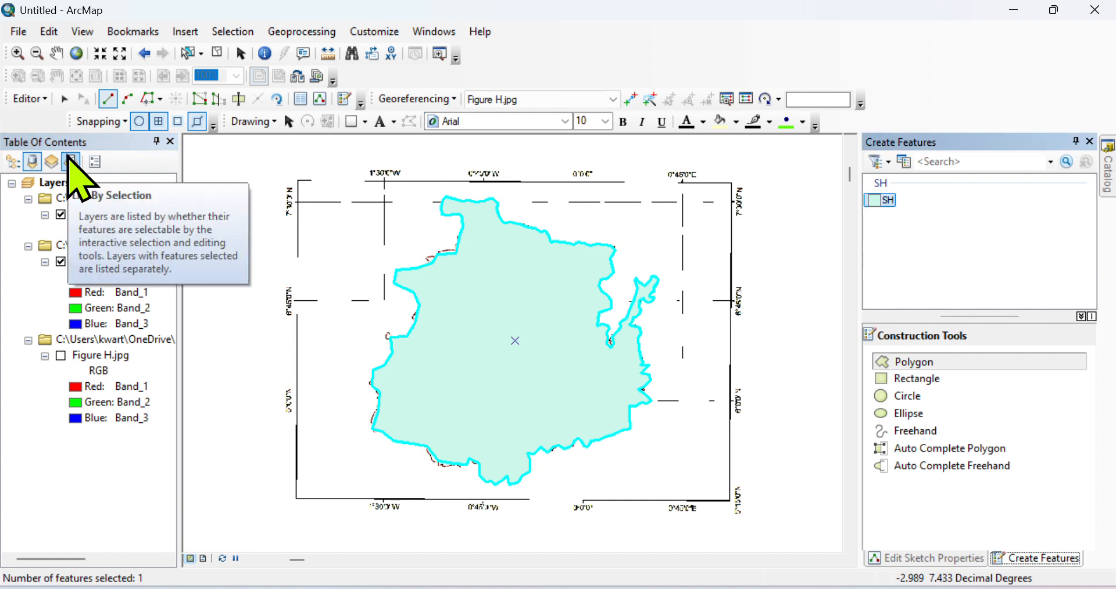
left_click(45, 98)
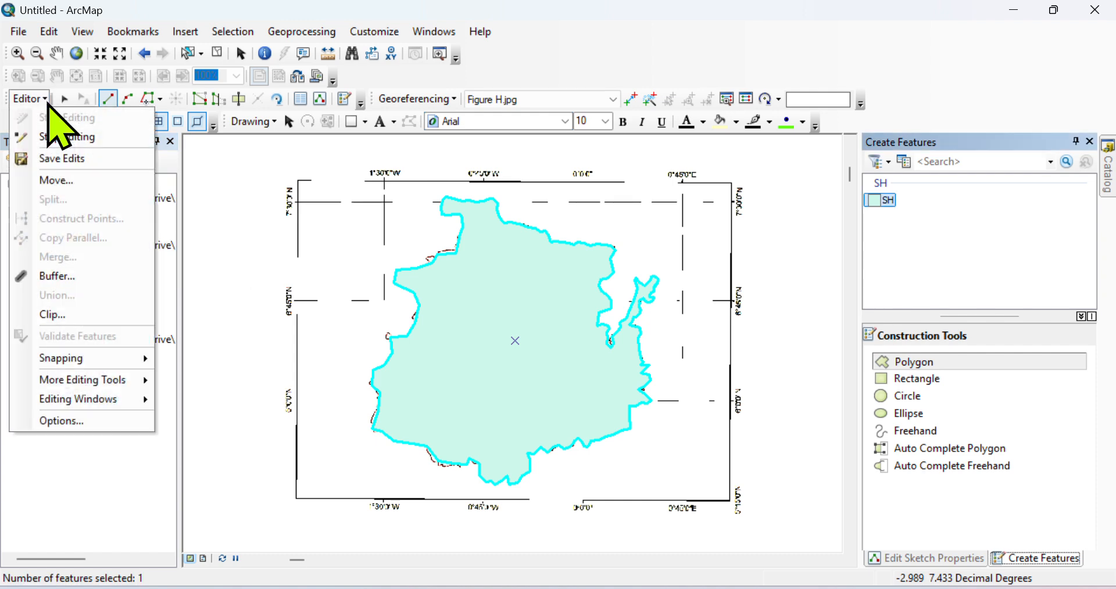
left_click(53, 158)
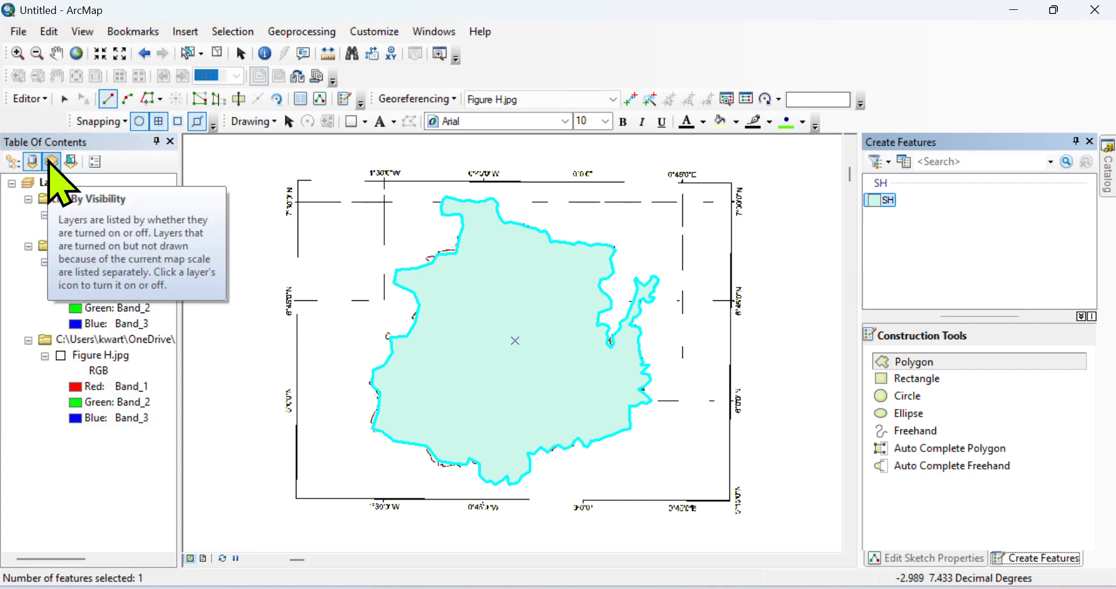
left_click(43, 99)
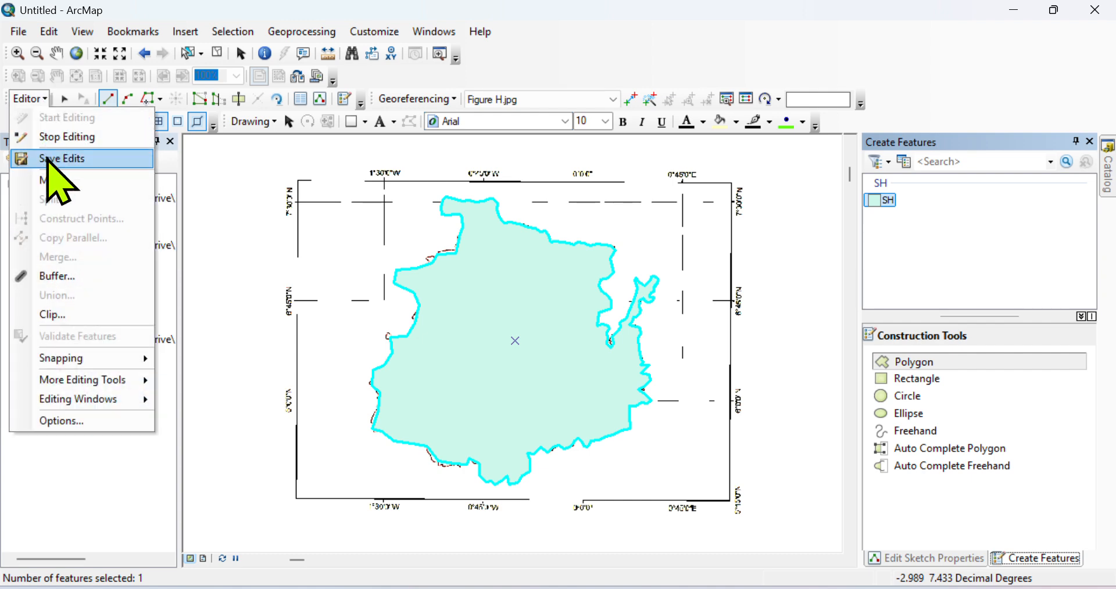
left_click(49, 162)
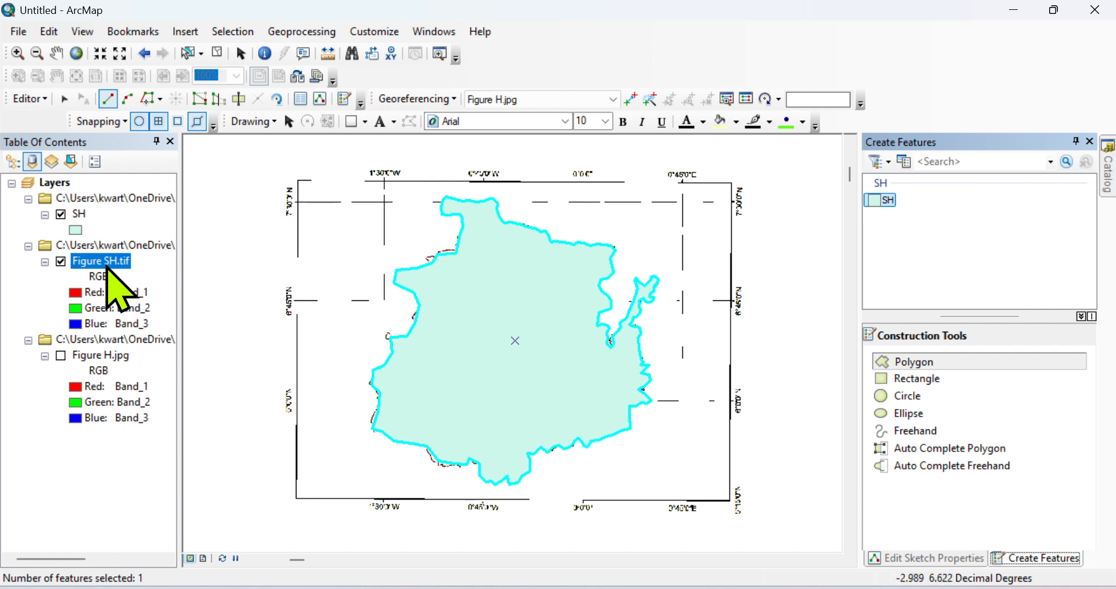
Toggle Figure SH.tif and SH visibility to compare them, then stop editing.
left_click(61, 262)
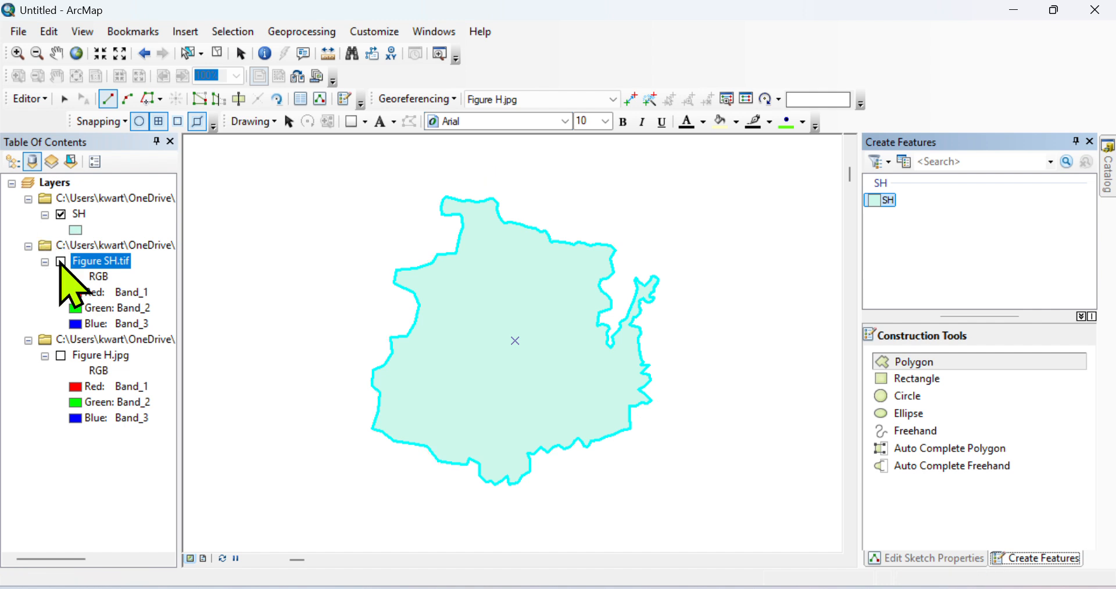
left_click(60, 214)
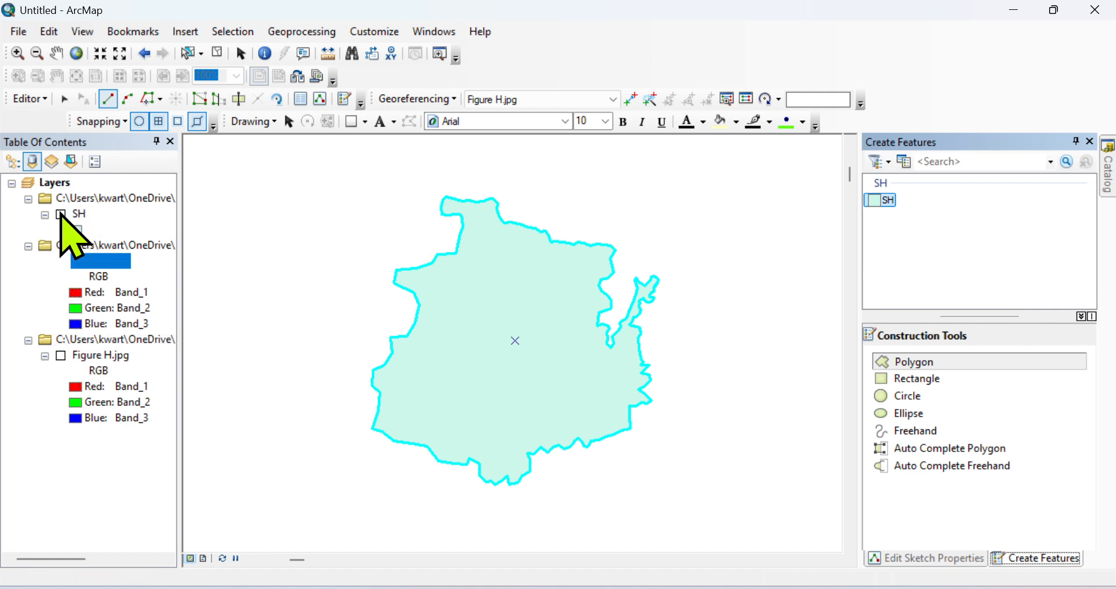
left_click(61, 214)
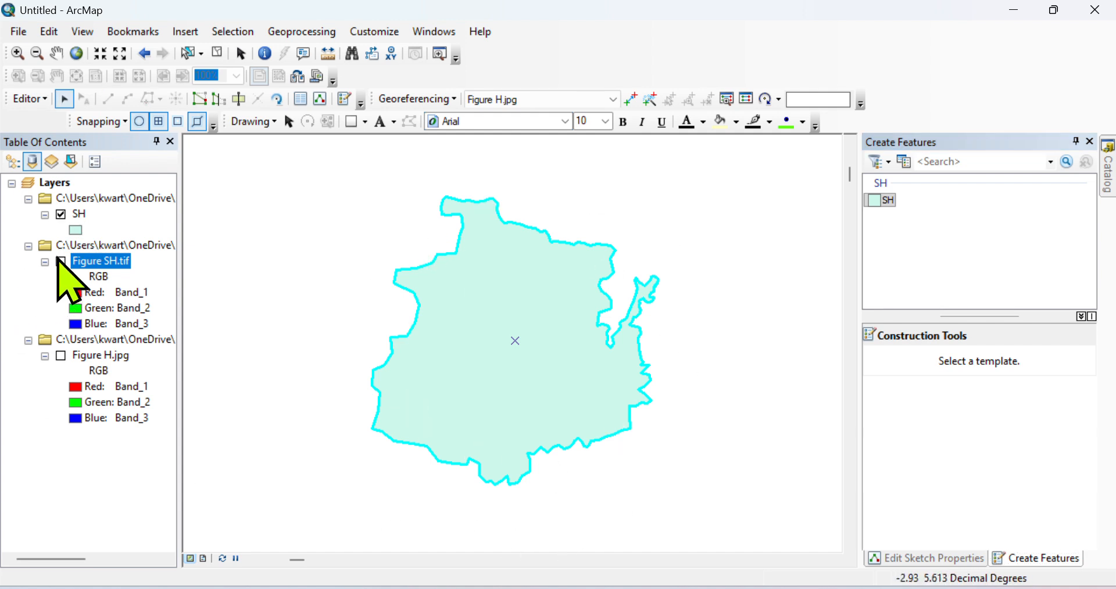
left_click(60, 262)
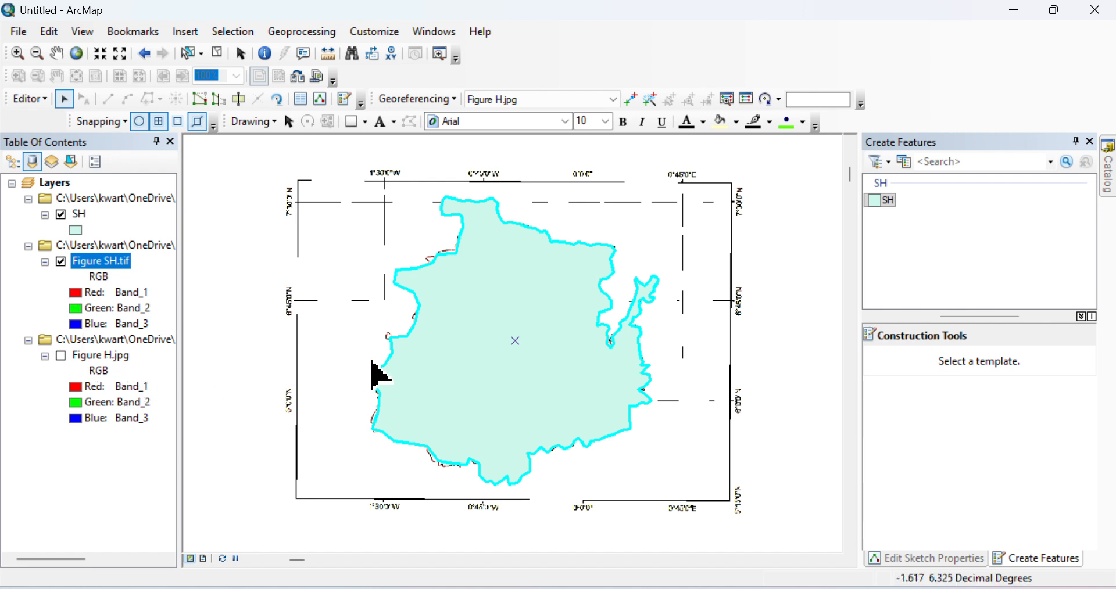
left_click(44, 98)
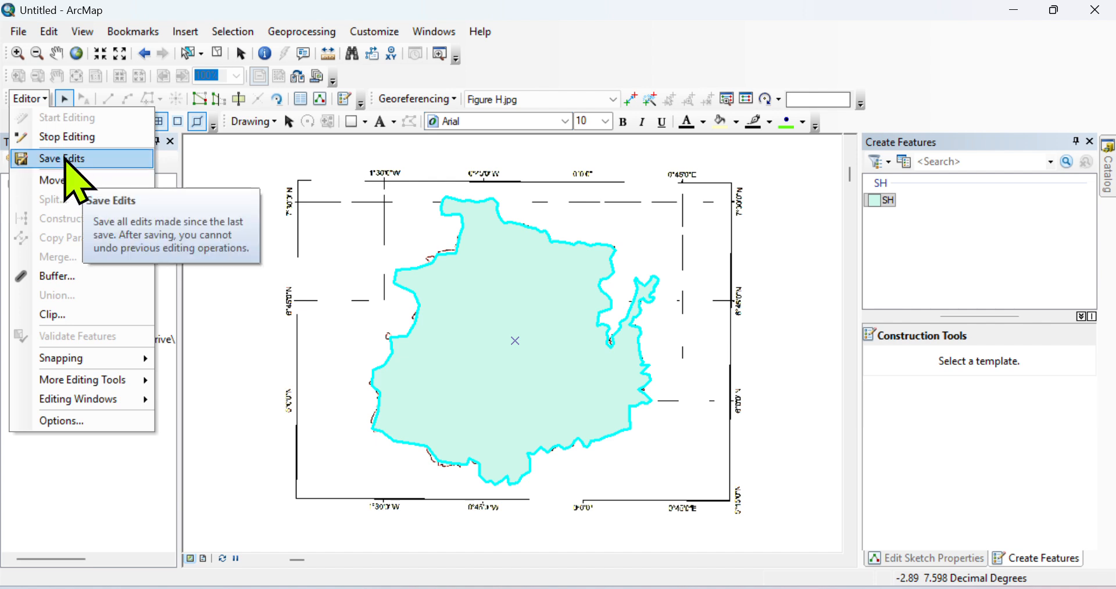
left_click(65, 138)
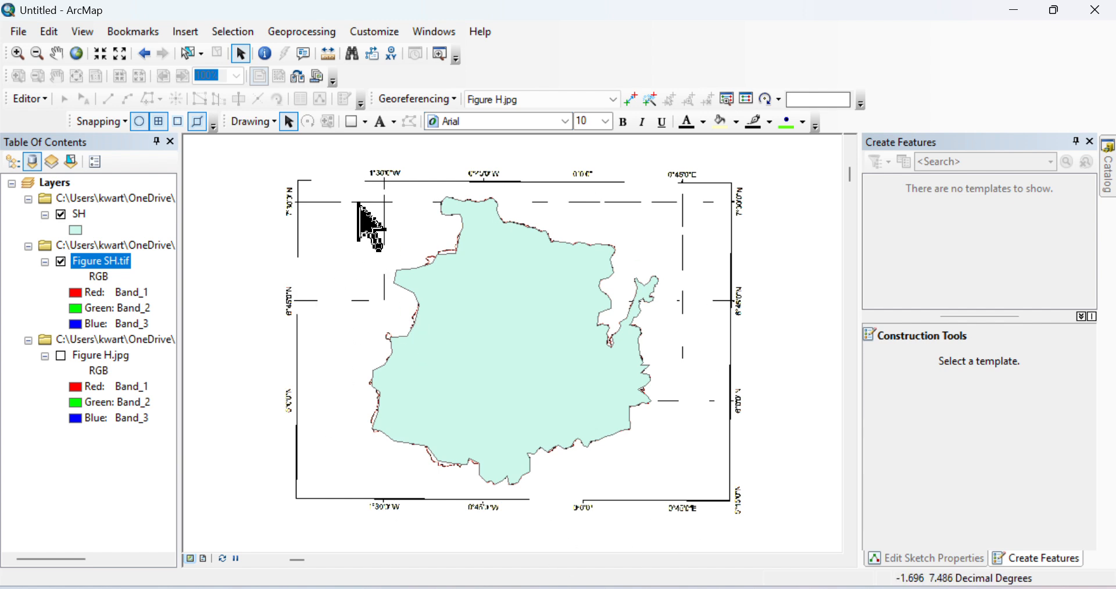
Hide Figure SH.tif, then open and close the SH layer properties without changes.
left_click(60, 262)
left_click(60, 263)
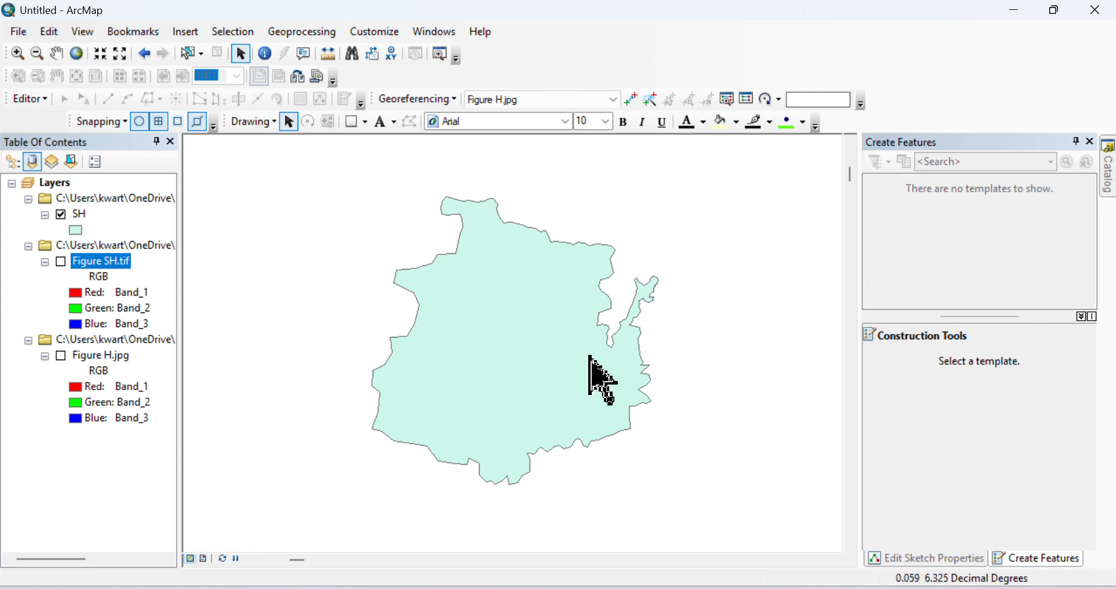
left_click(87, 214)
left_click(77, 215)
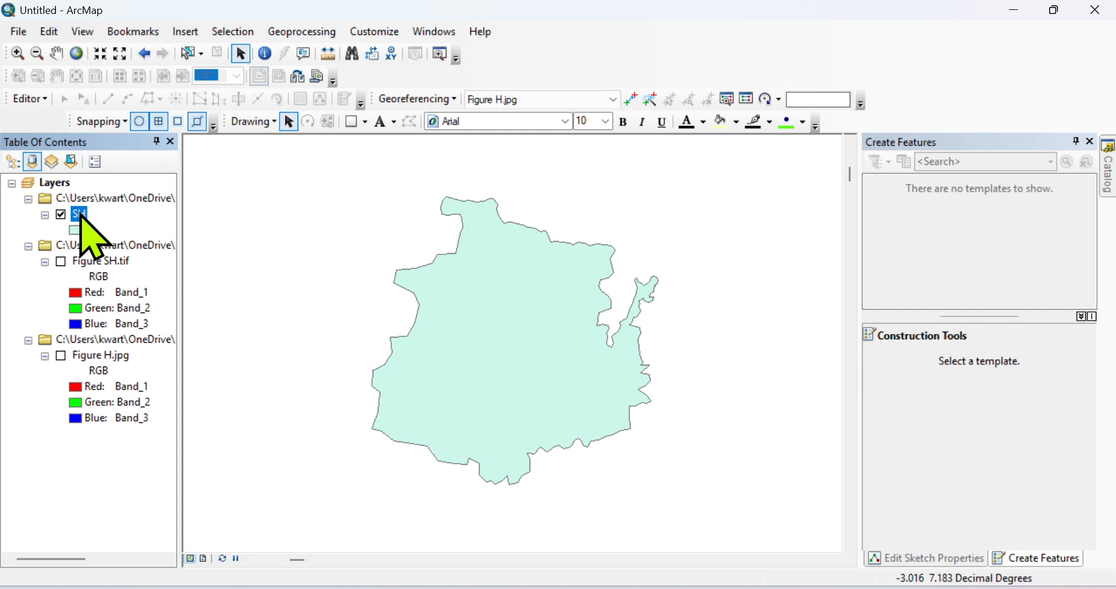
double_click(80, 214)
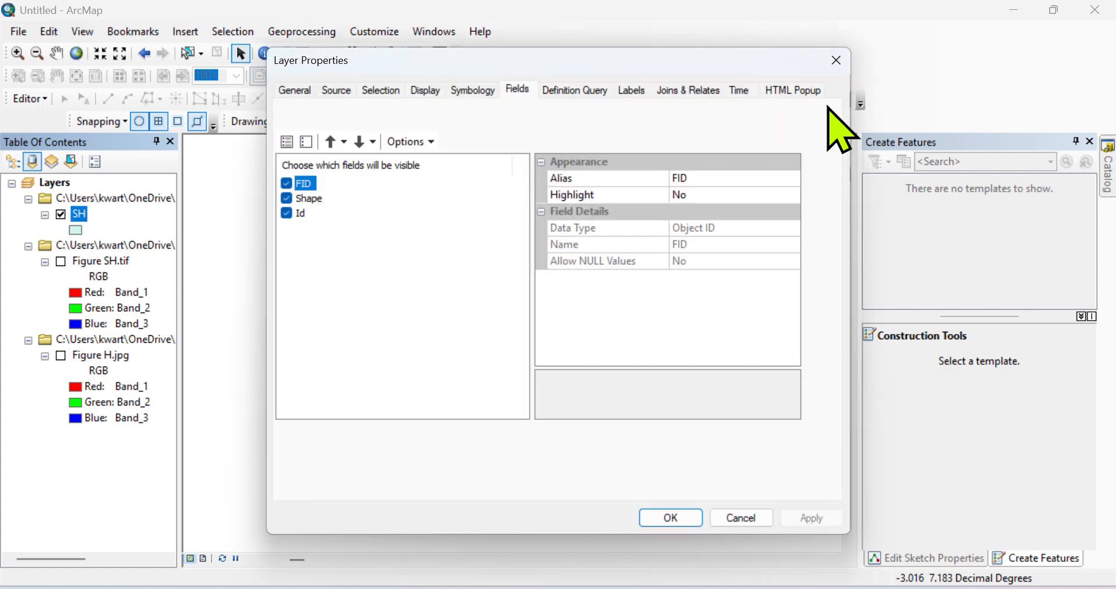
left_click(838, 63)
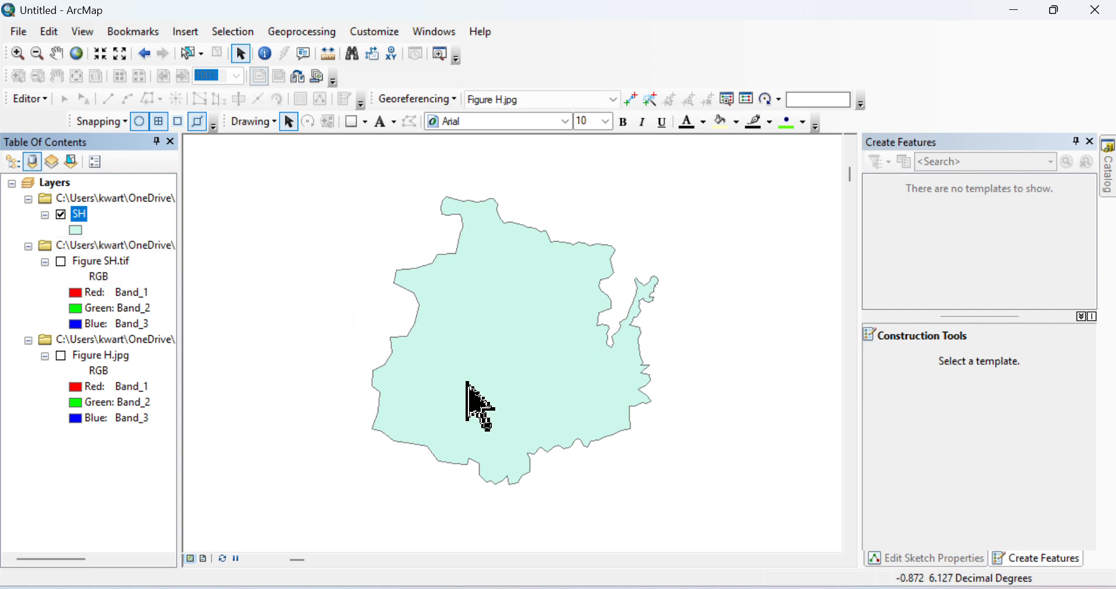
In SH's Symbology, give the polygon a Hollow fill with outline width 2 and apply it.
left_click(77, 230)
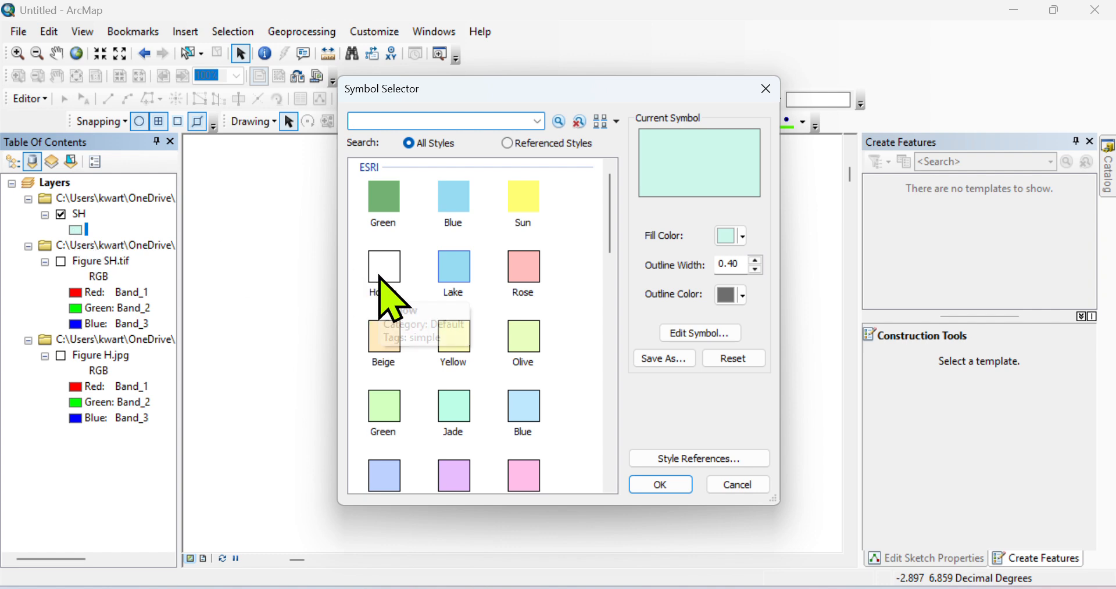
left_click(766, 89)
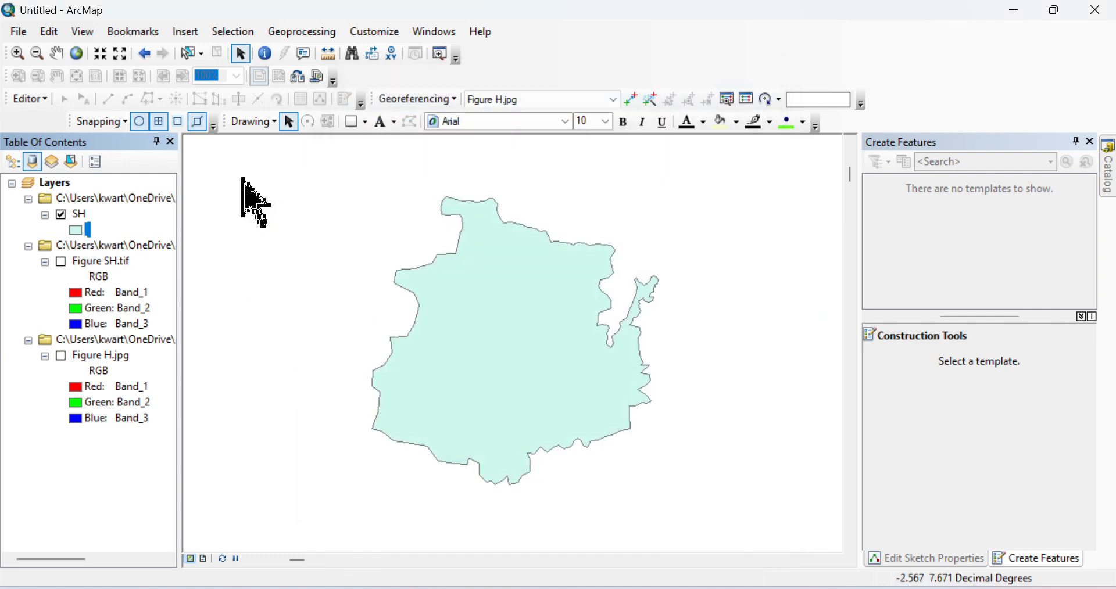
right_click(80, 215)
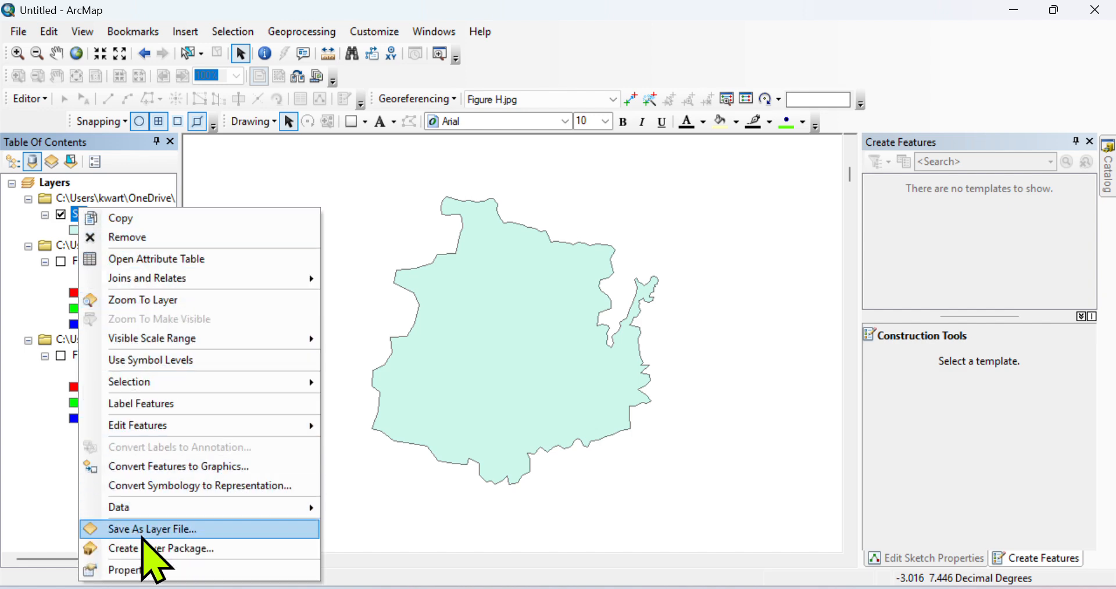
left_click(144, 570)
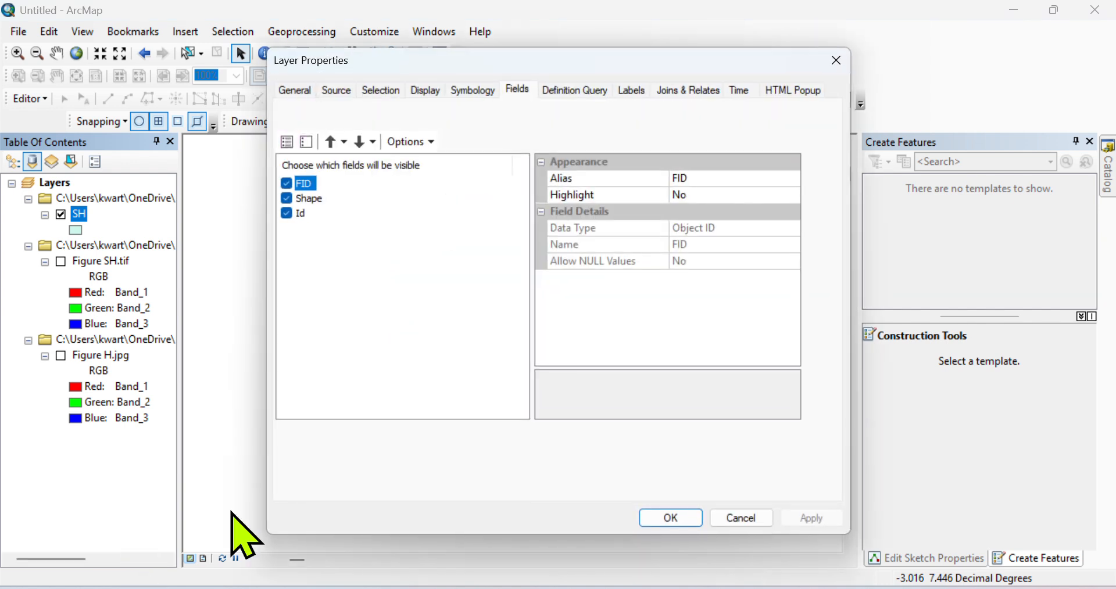
left_click(473, 91)
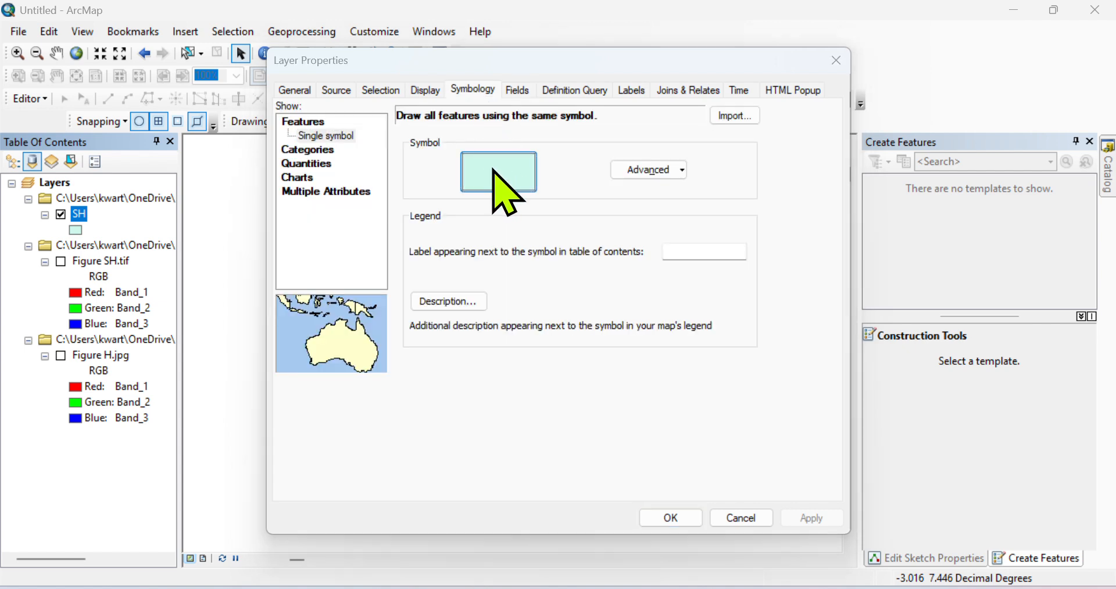
left_click(493, 170)
left_click(372, 280)
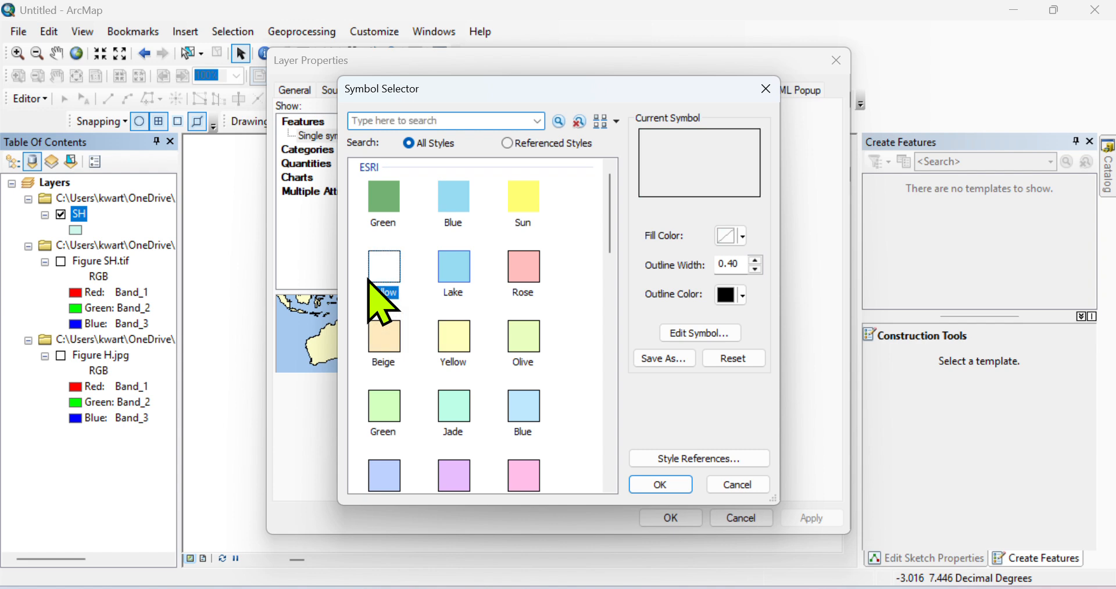
left_click(755, 260)
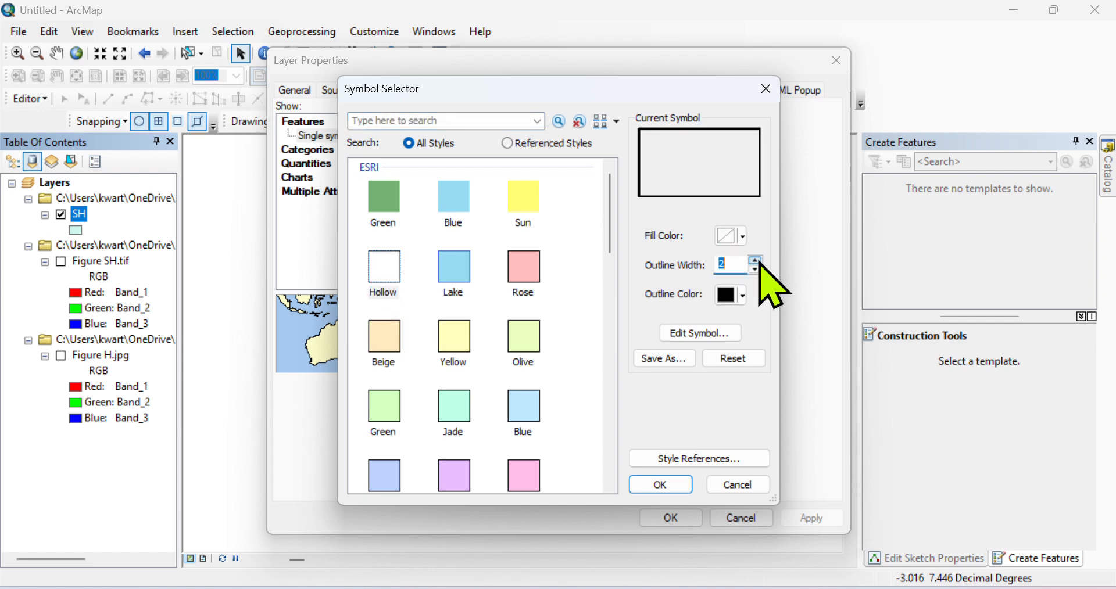
left_click(671, 485)
left_click(789, 519)
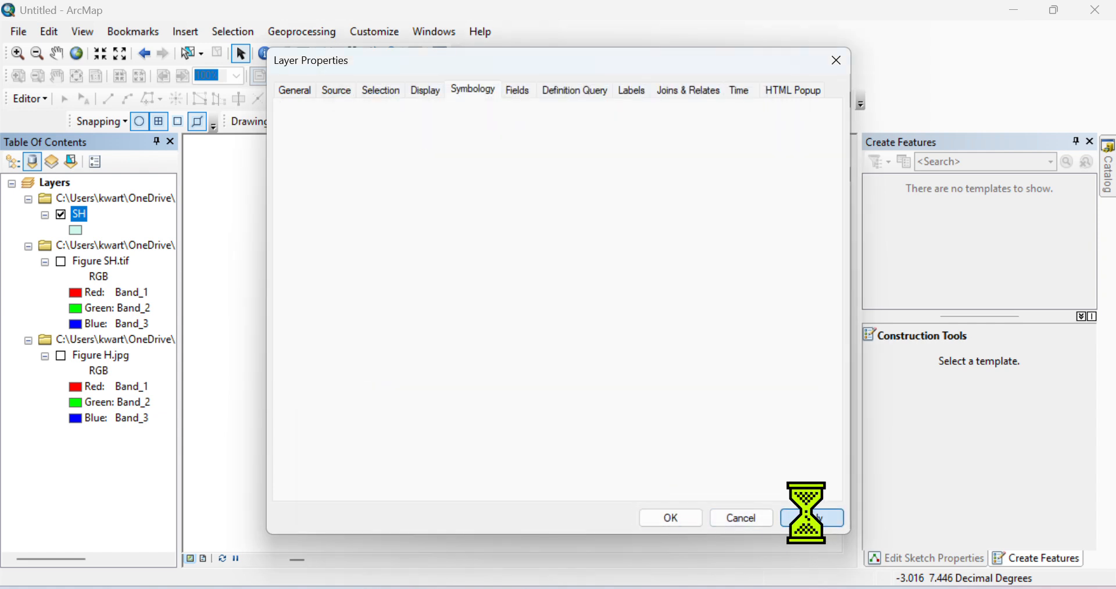
left_click(670, 518)
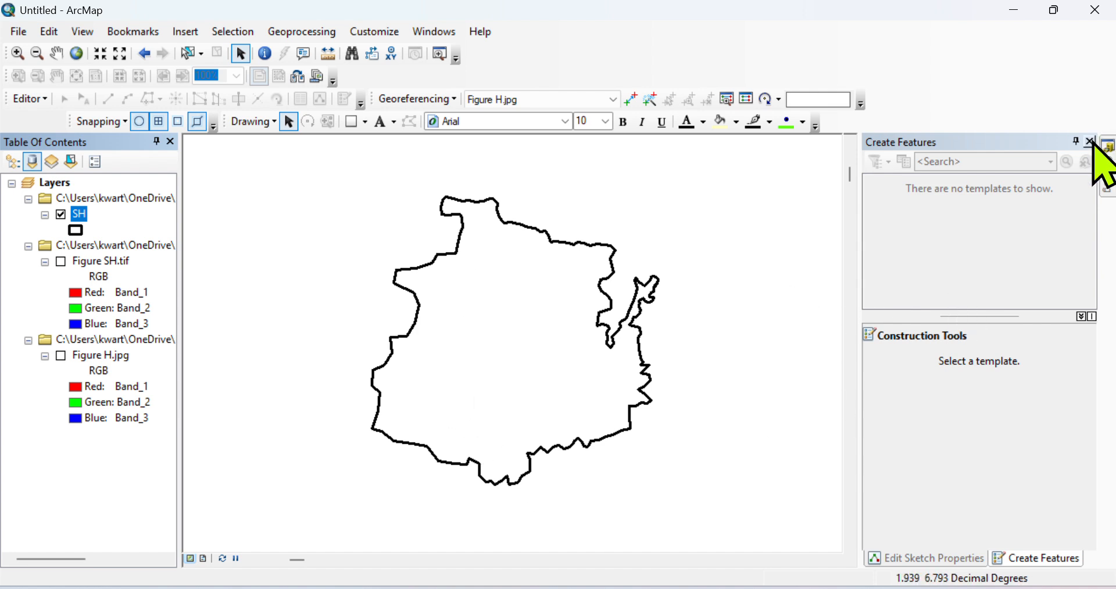
Close the Create Features and Edit Sketch Properties panes, then zoom to the SH layer.
left_click(1089, 142)
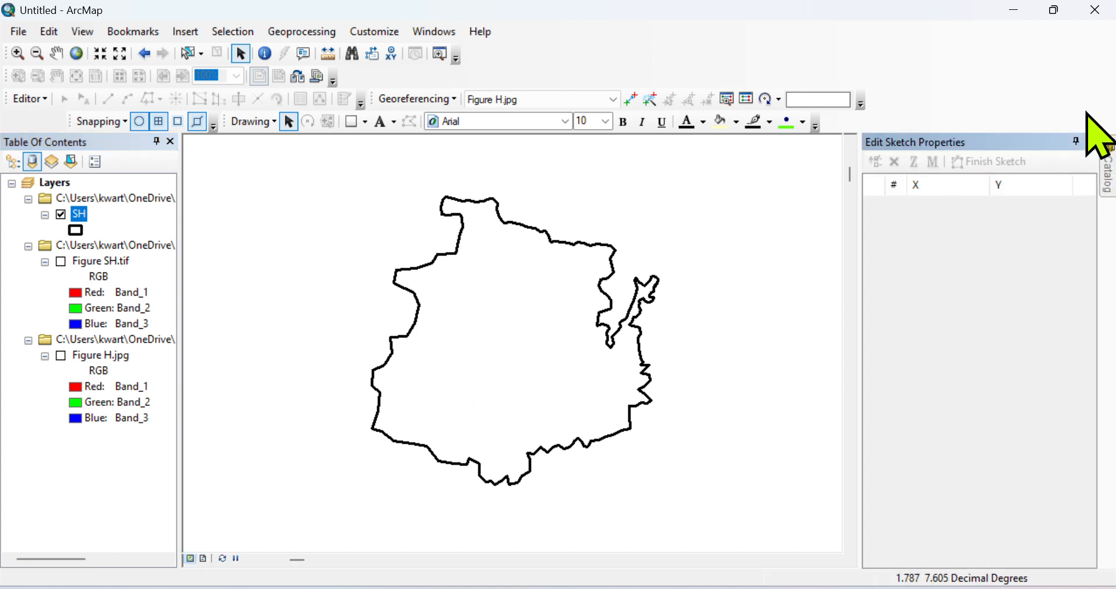
left_click(1090, 142)
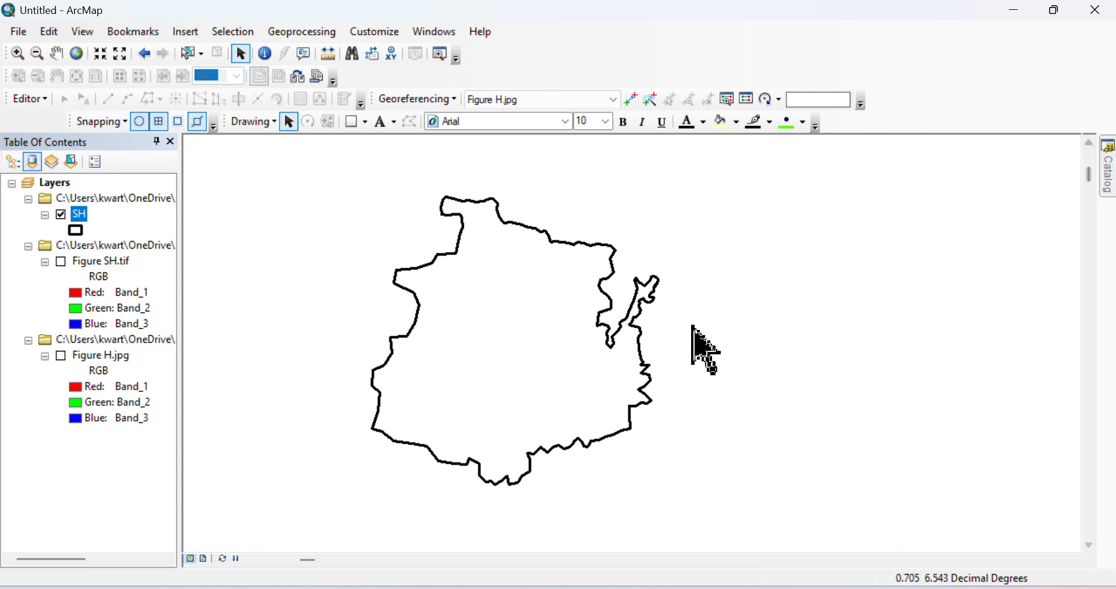
left_click_drag(302, 560, 377, 559)
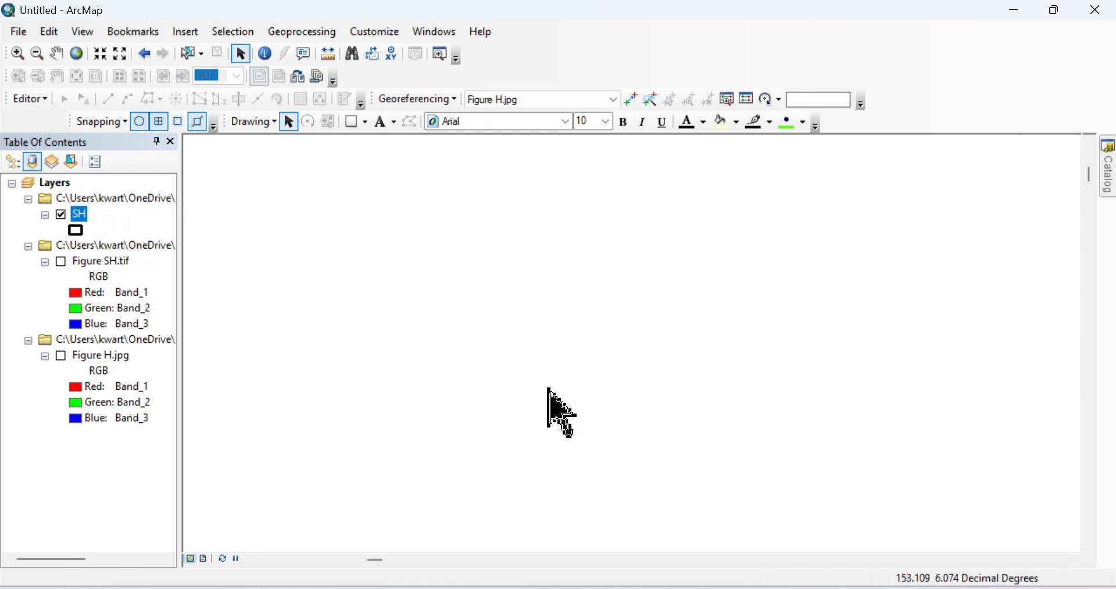
left_click(79, 214)
right_click(79, 215)
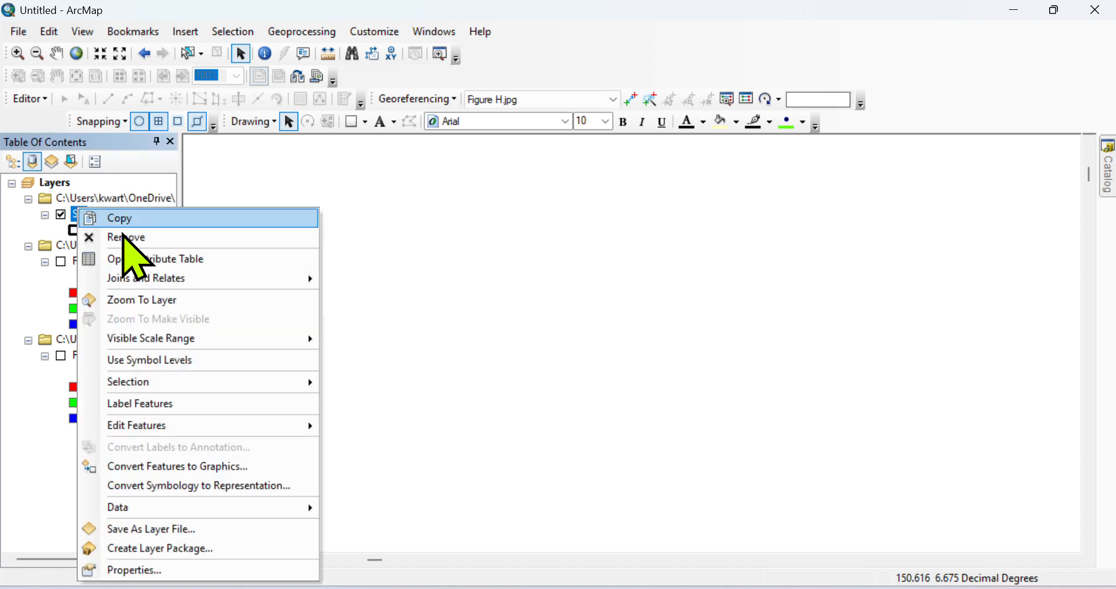
left_click(166, 300)
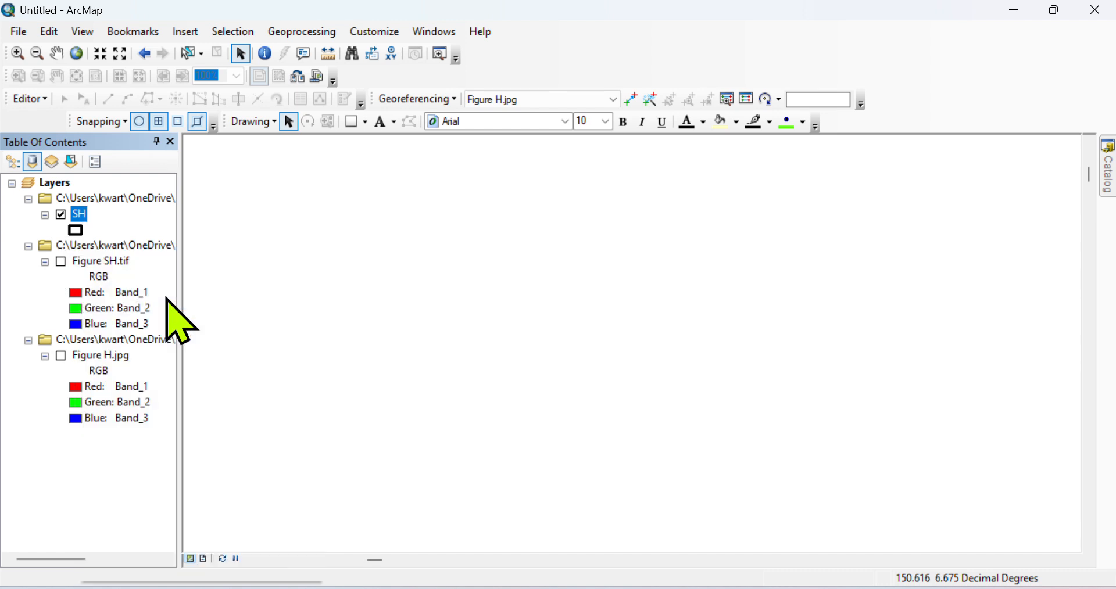